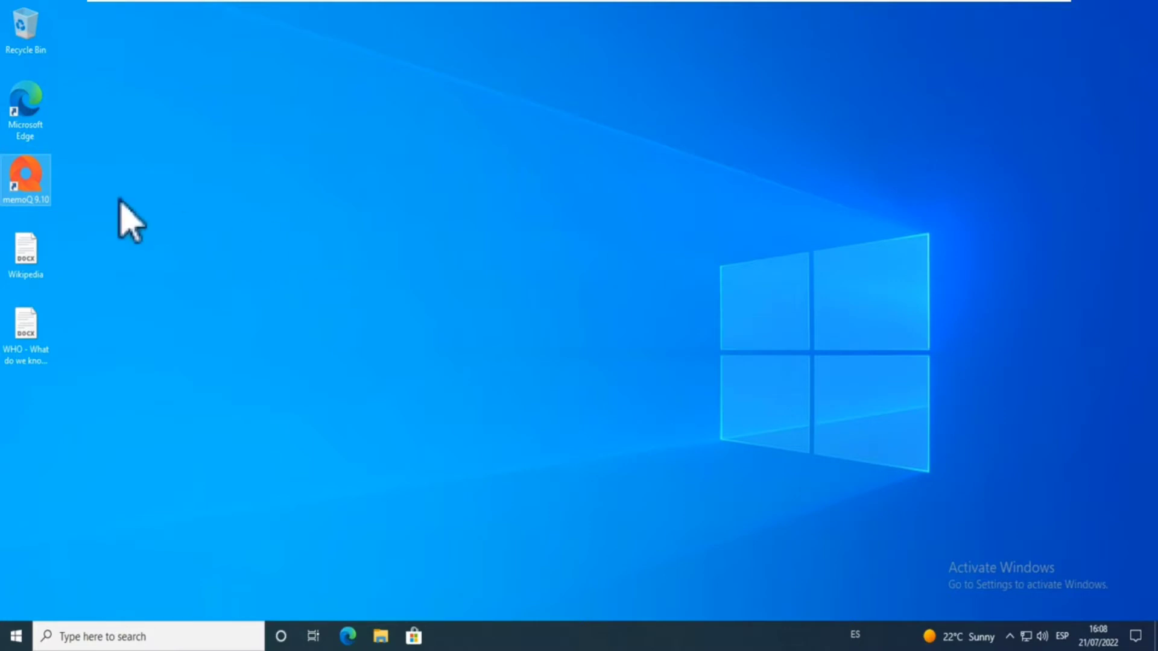
# - Launch memoQ and display the spelling settings for French in its options
pyautogui.doubleClick(38, 187)
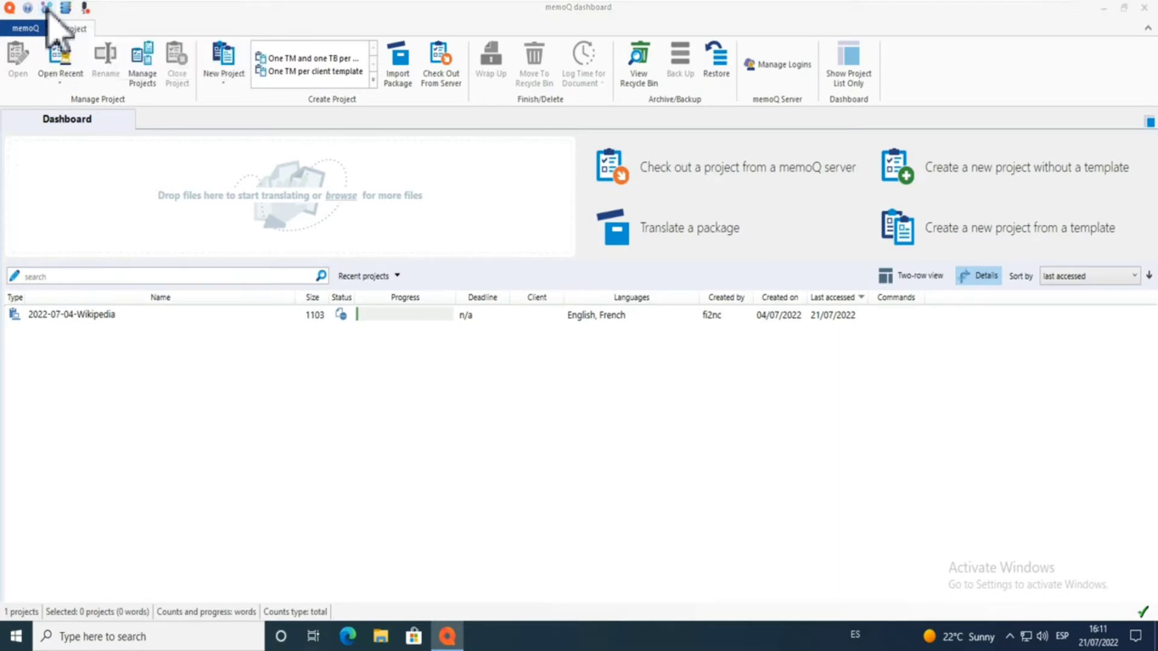
pyautogui.click(47, 9)
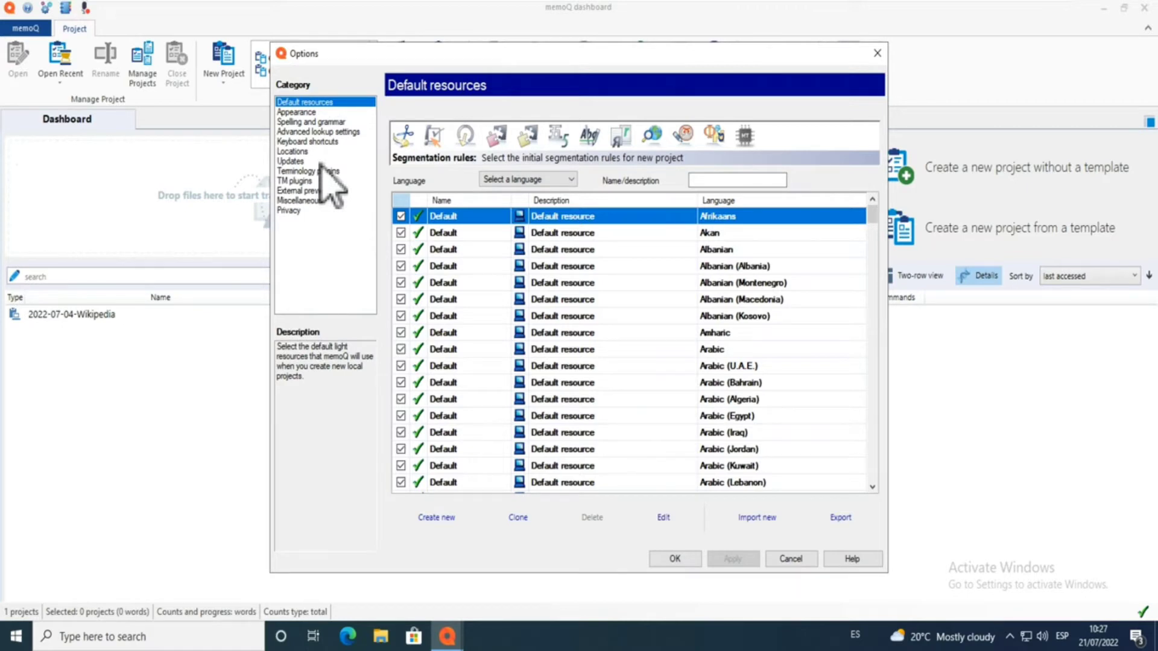
pyautogui.click(311, 123)
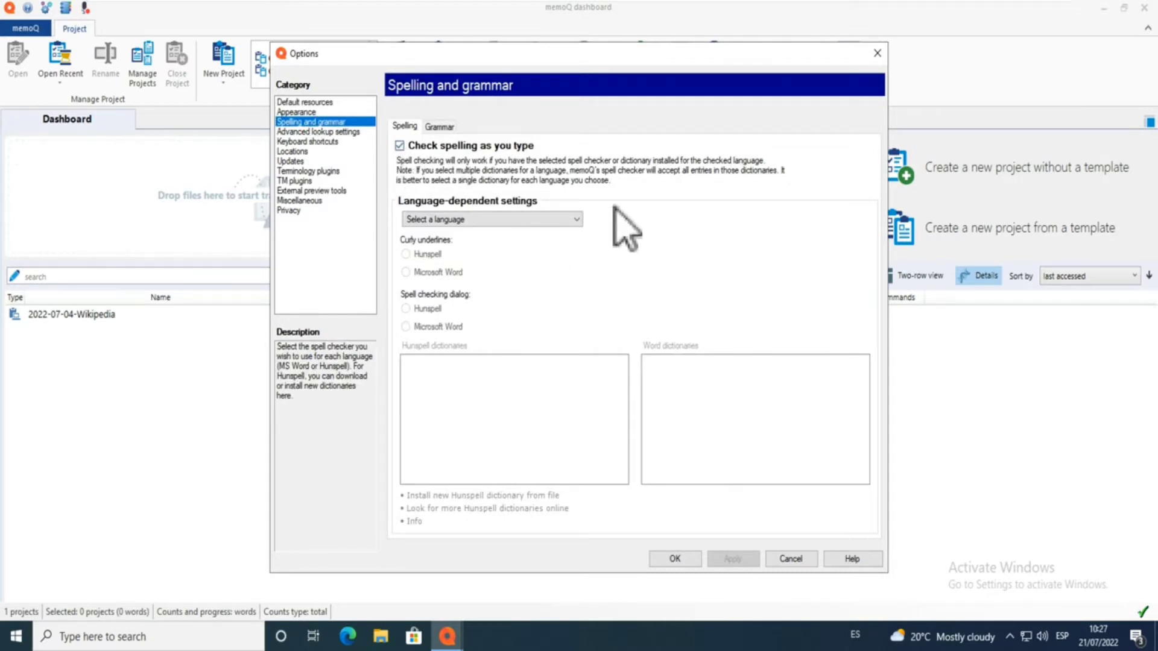
pyautogui.click(558, 222)
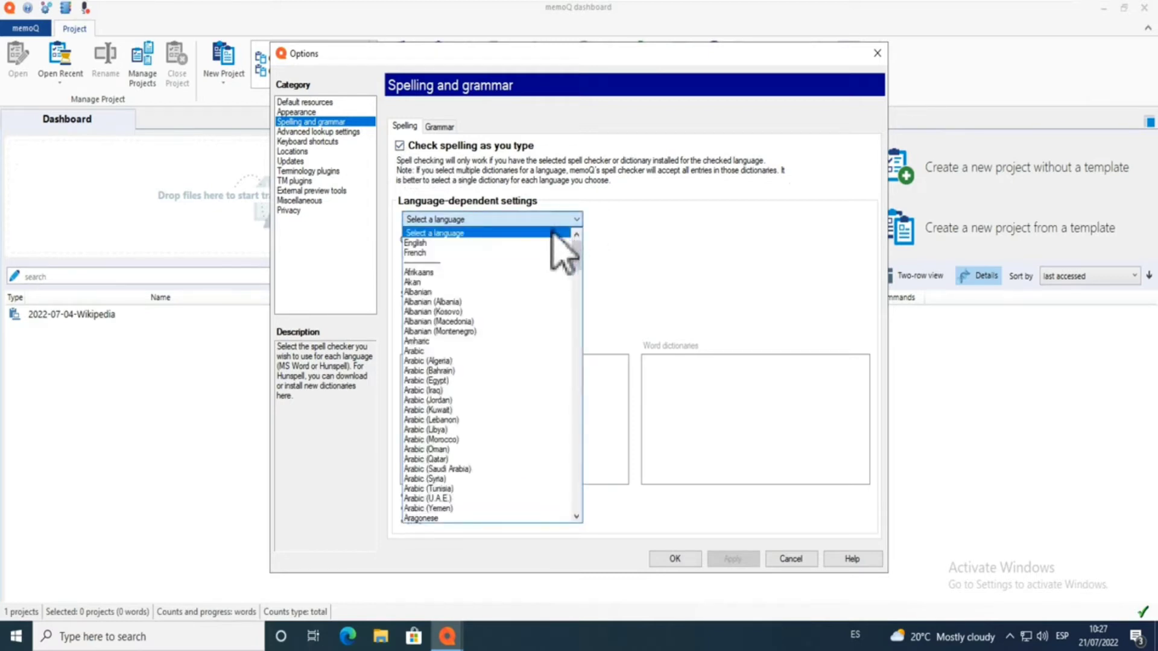
pyautogui.click(521, 252)
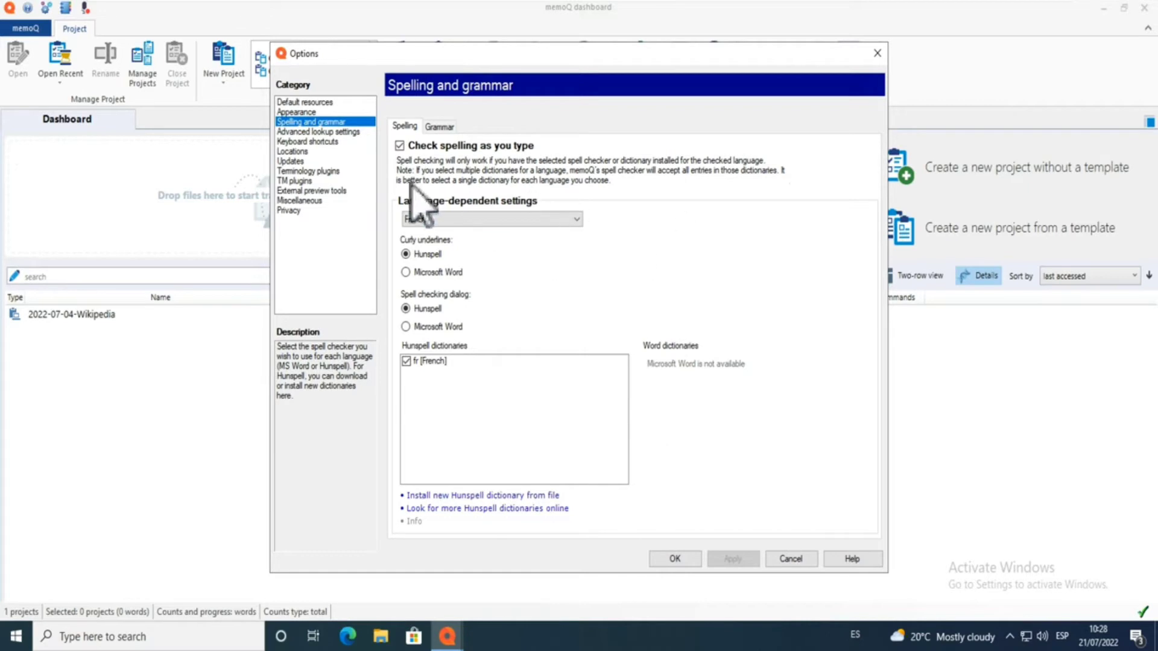
# - Create a local MT settings resource named "My MT setting 1" in the default resources
pyautogui.click(297, 103)
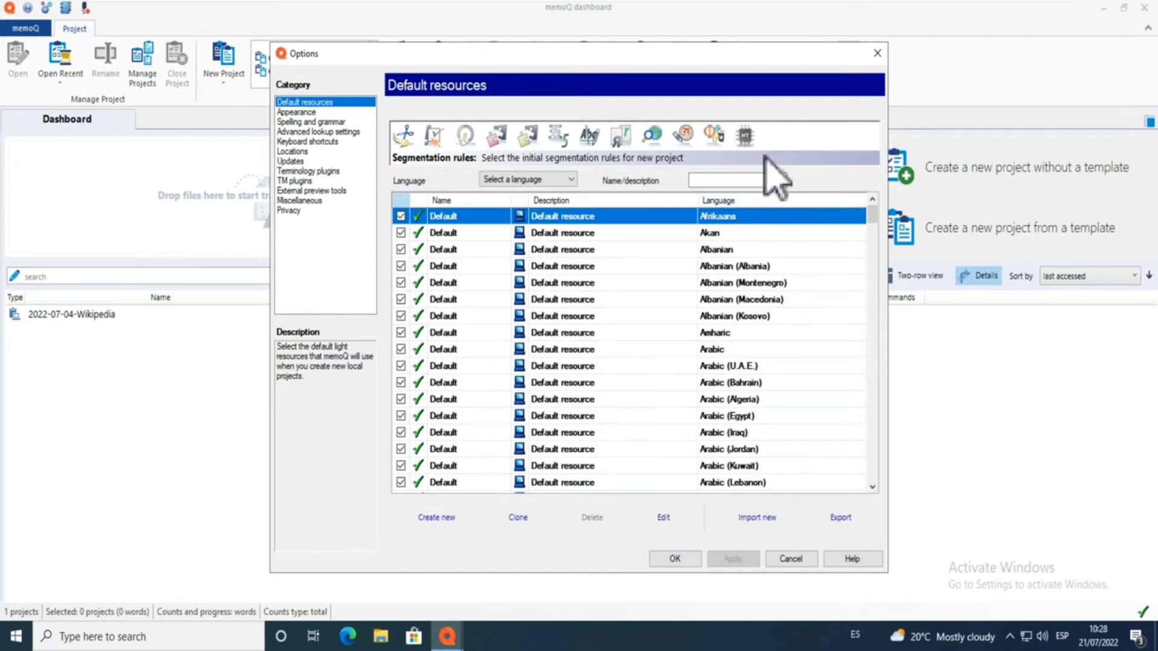
pyautogui.click(745, 136)
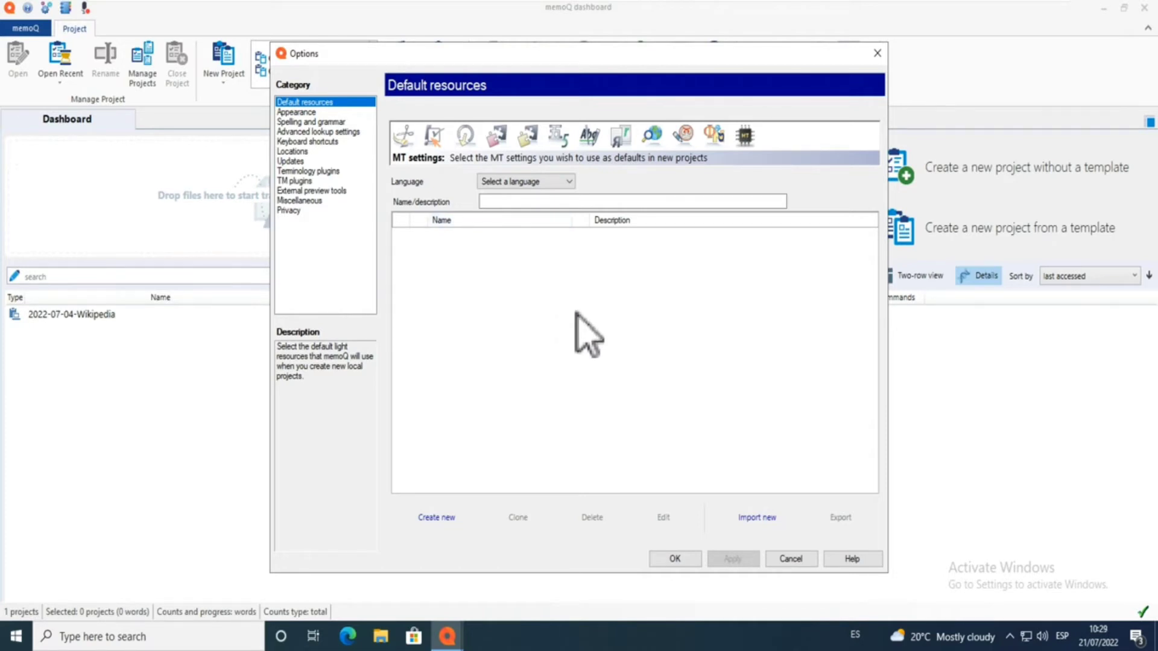
pyautogui.click(558, 182)
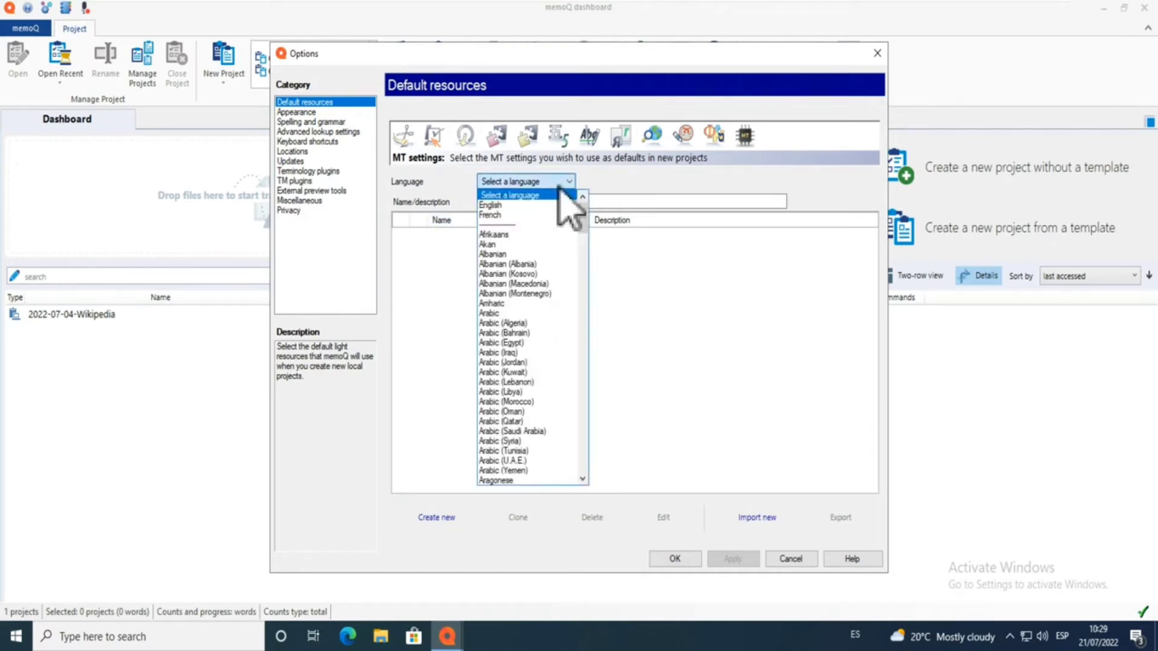
pyautogui.click(558, 192)
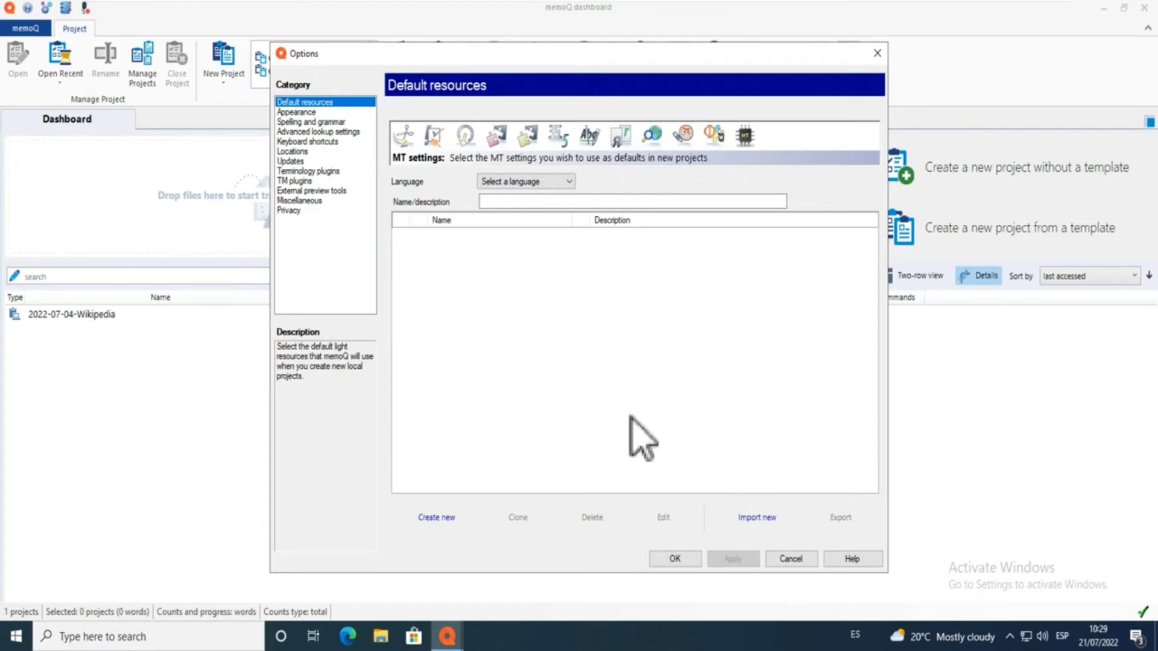
pyautogui.click(443, 520)
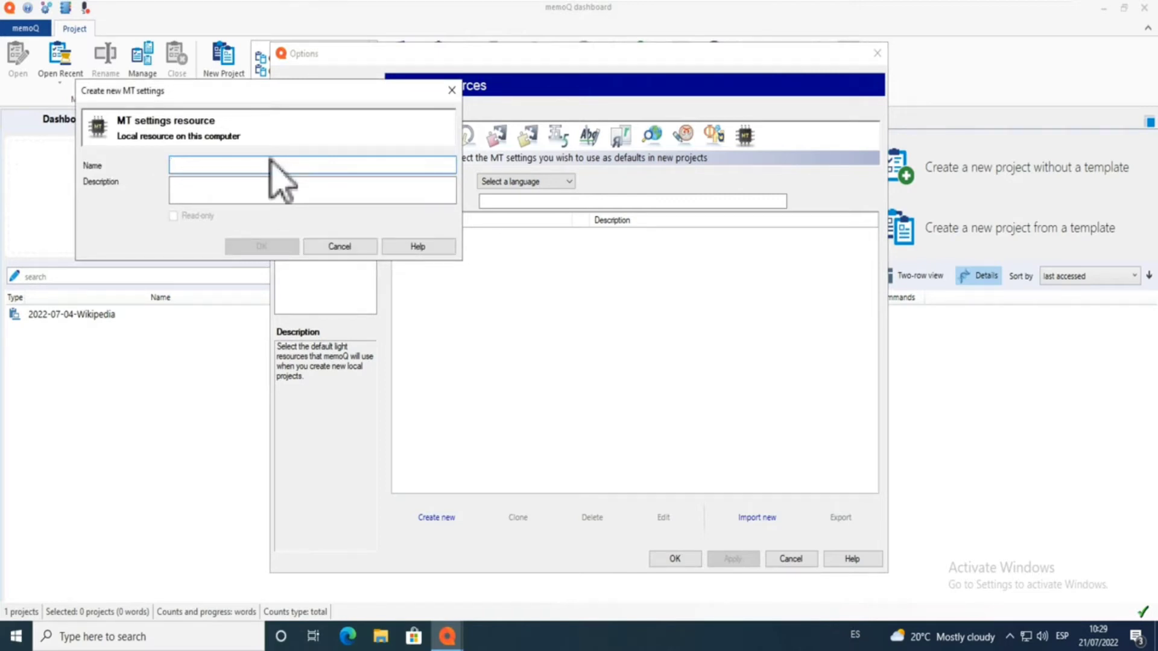
pyautogui.write('My')
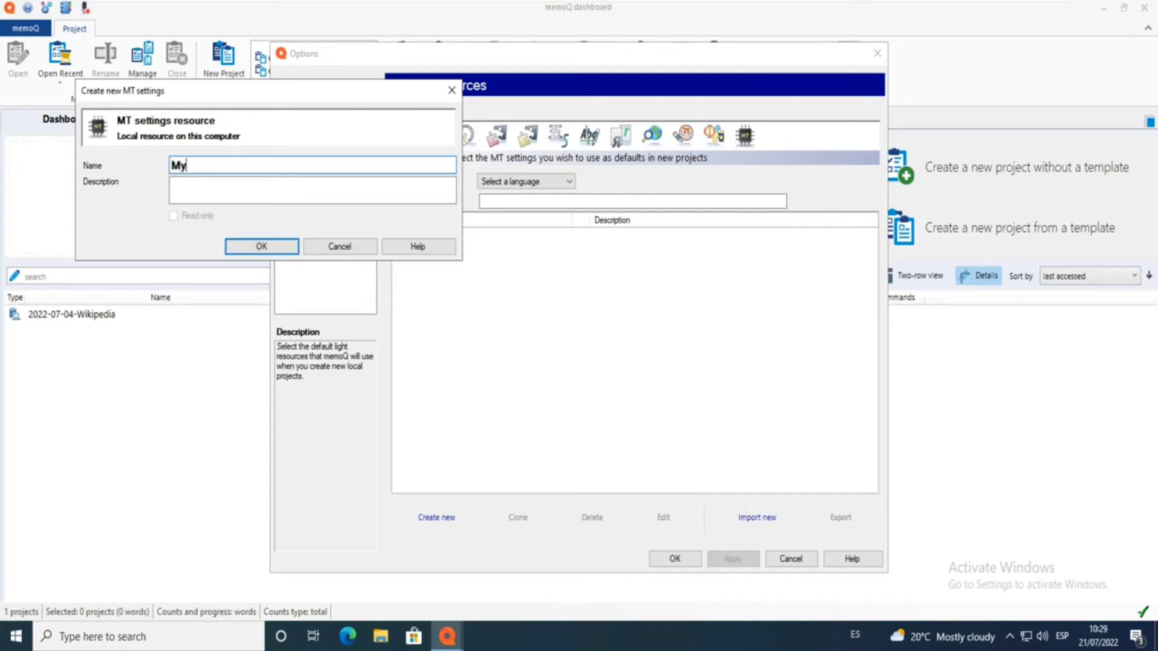
pyautogui.write(' MT setting 1')
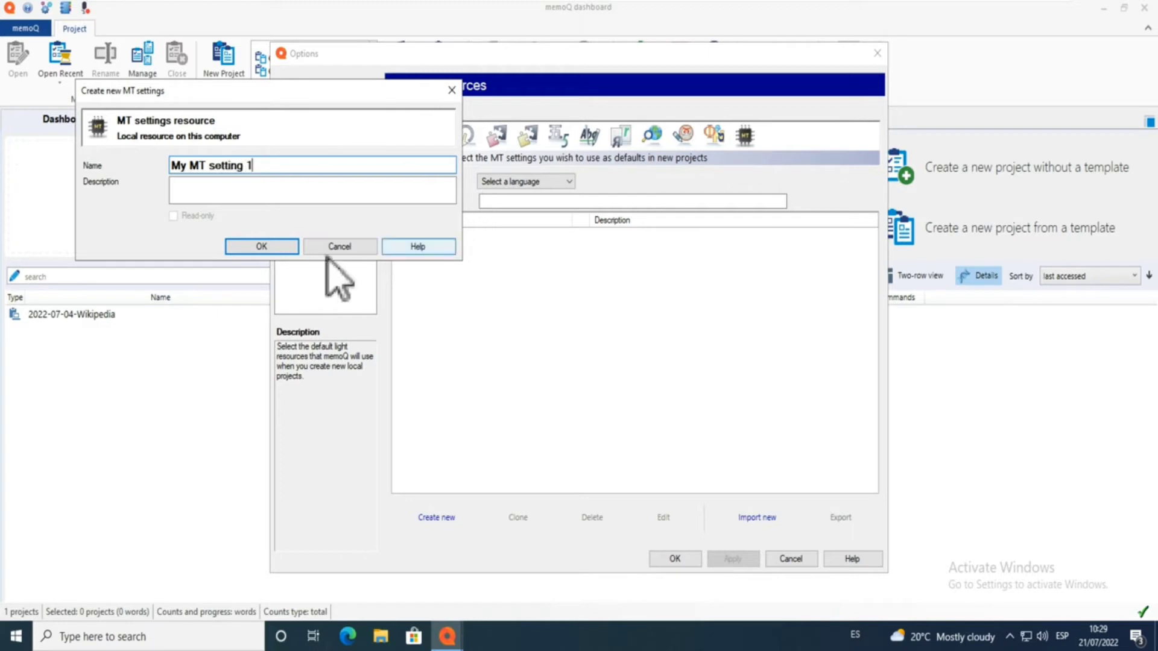
pyautogui.click(261, 246)
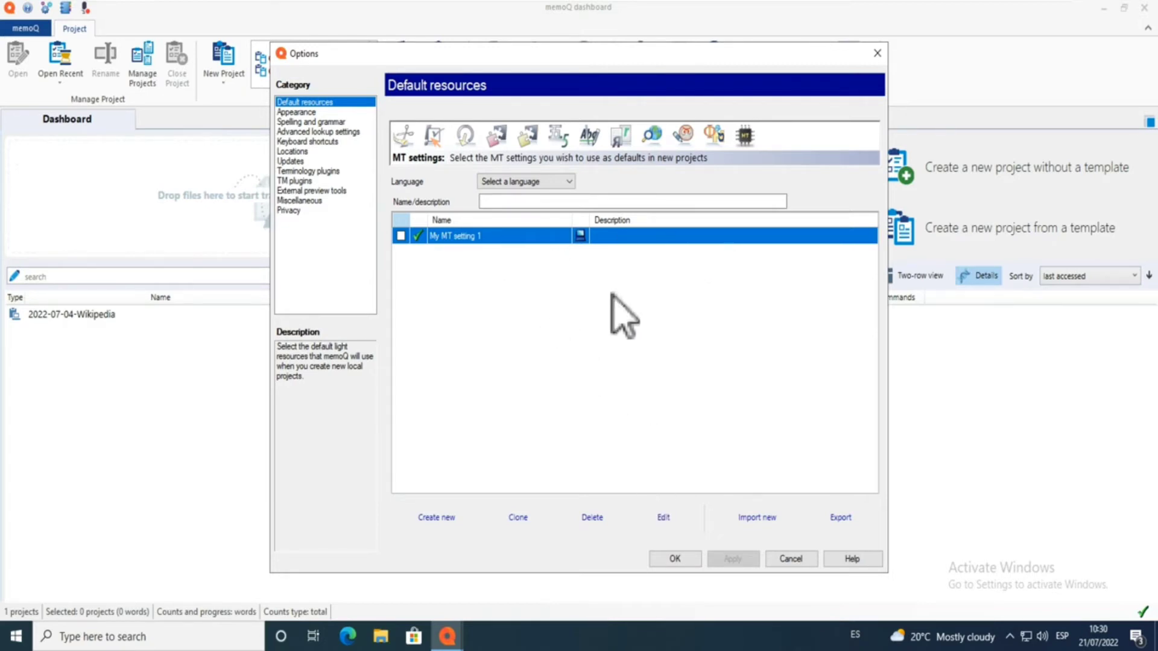
# - Enable the DeepL MT Plugin for "My MT setting 1" and view its plugin settings without entering an authentication key
pyautogui.click(669, 520)
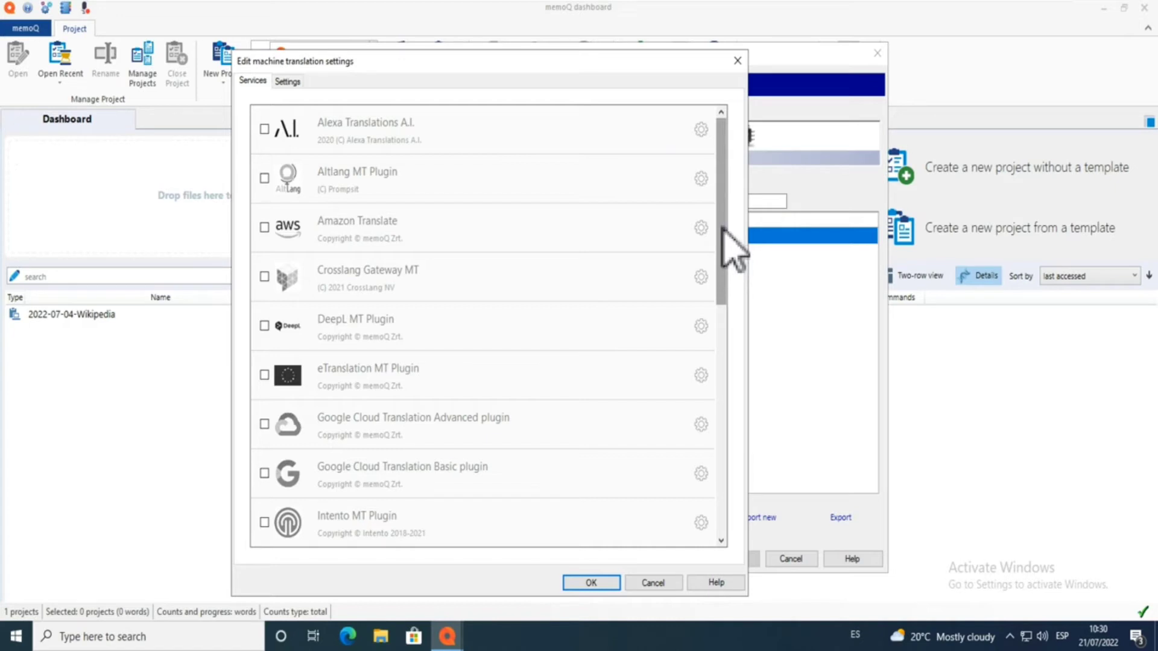
pyautogui.moveTo(724, 230); pyautogui.dragTo(727, 181)
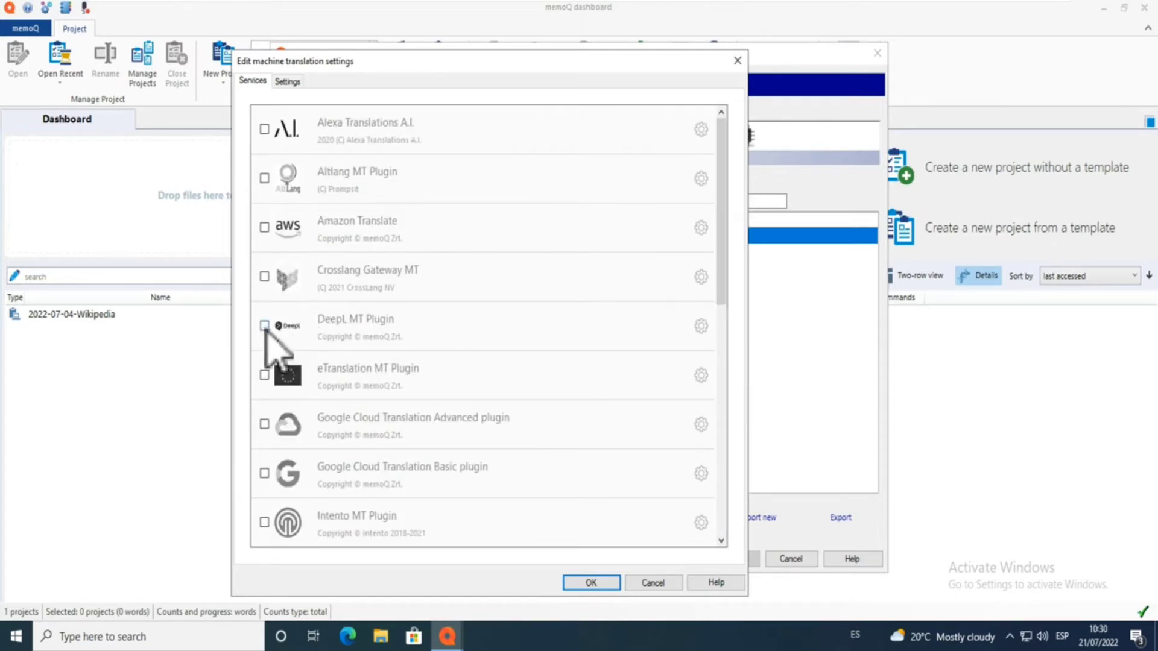
pyautogui.click(264, 326)
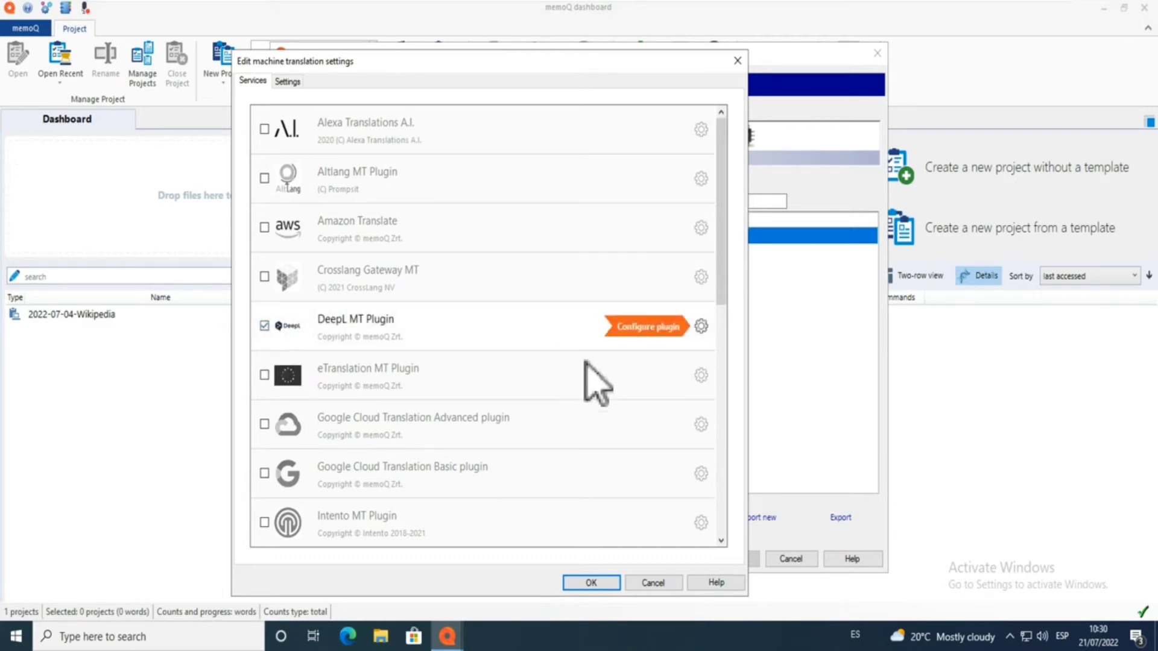
pyautogui.click(701, 326)
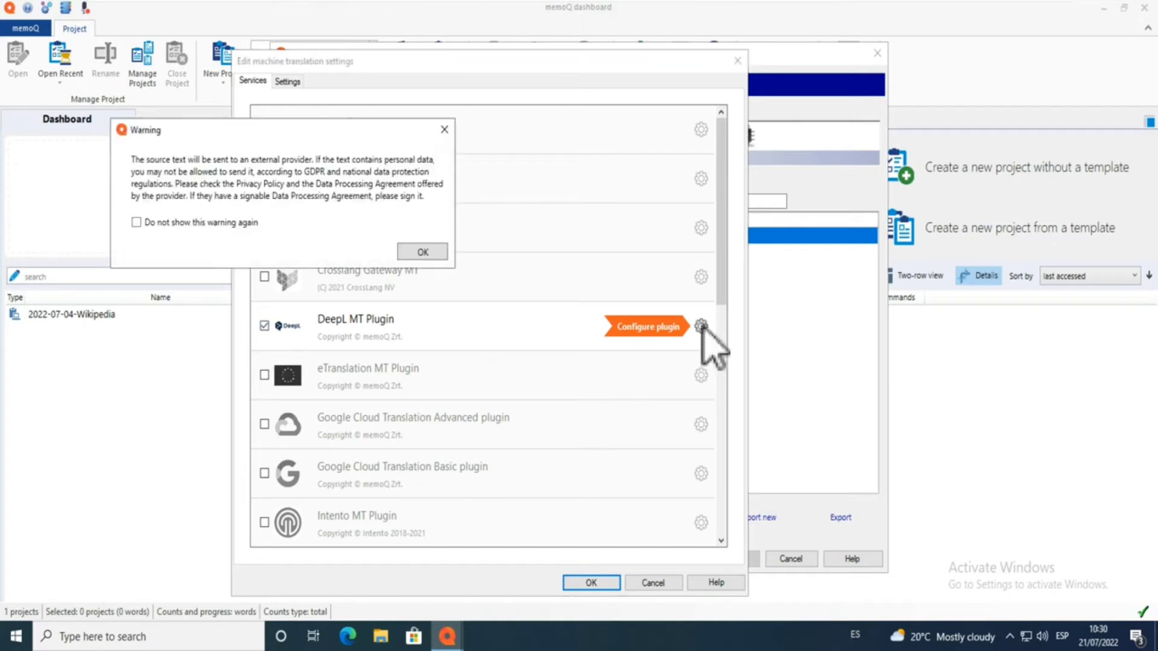
pyautogui.click(423, 252)
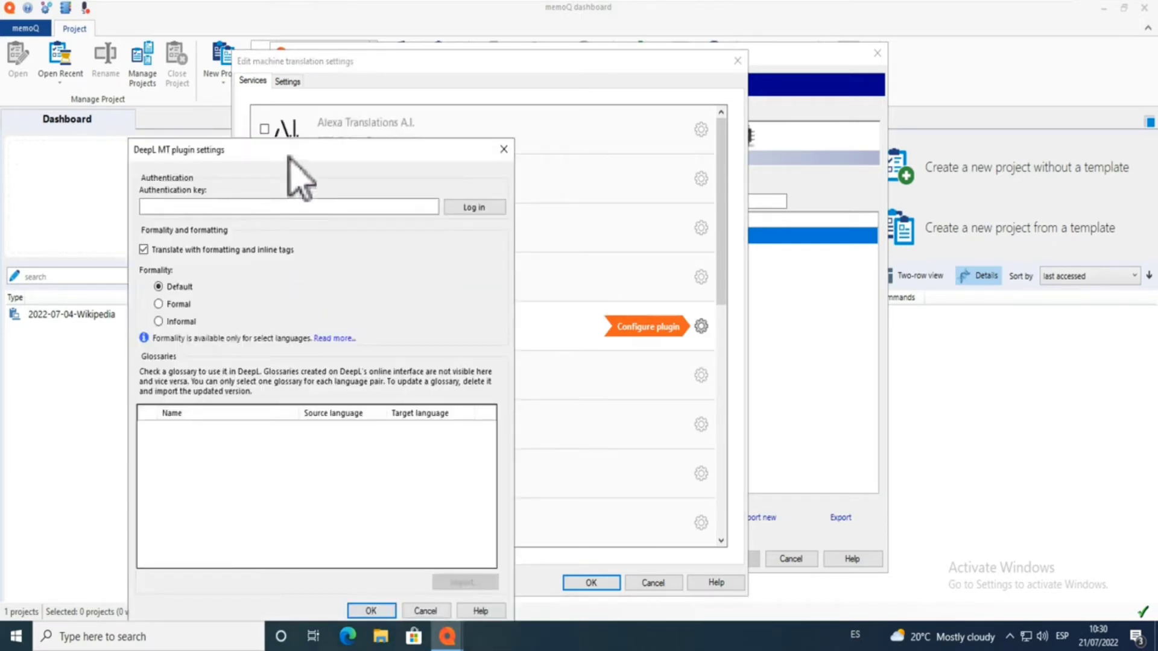
pyautogui.moveTo(289, 154); pyautogui.dragTo(459, 112)
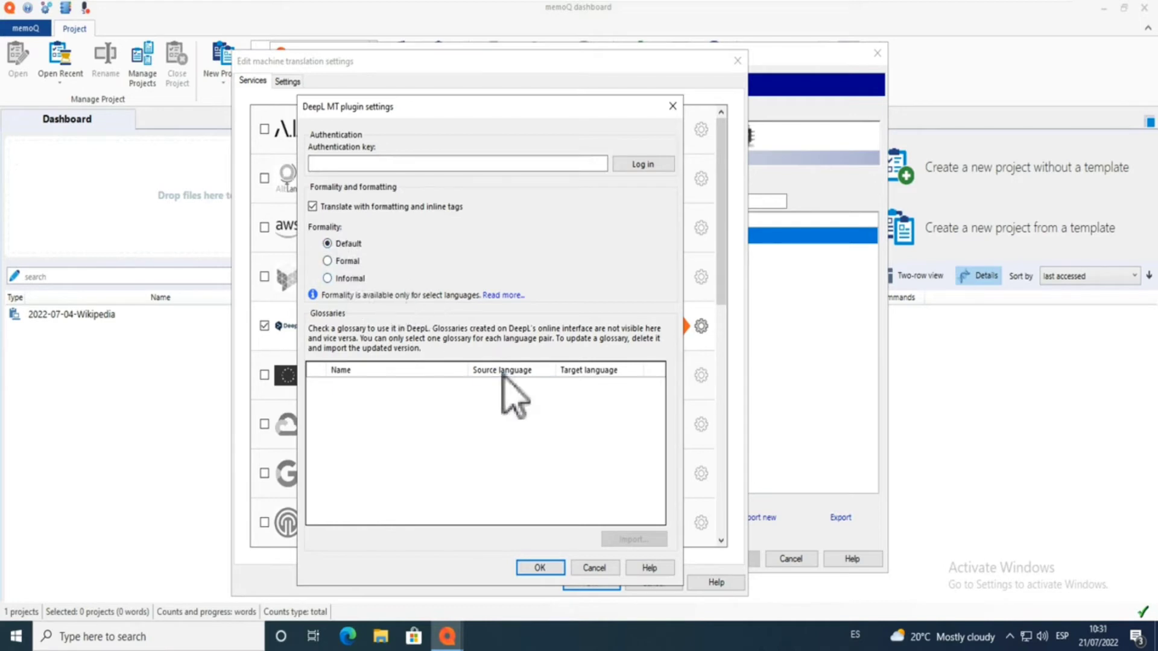
pyautogui.click(673, 107)
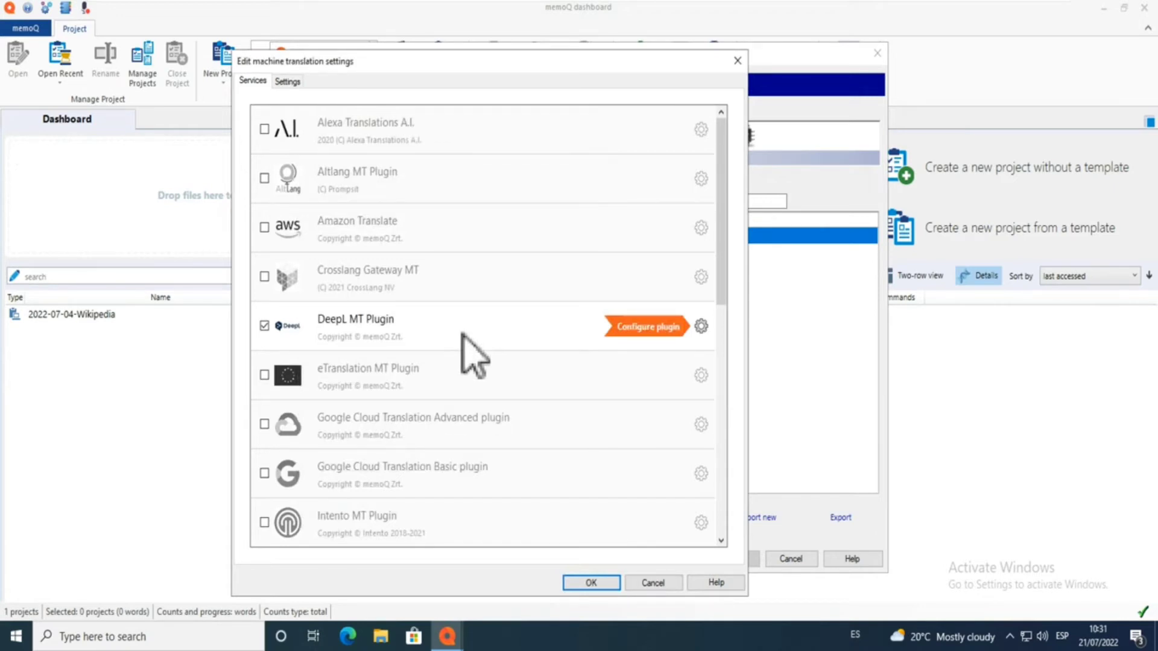
pyautogui.click(606, 584)
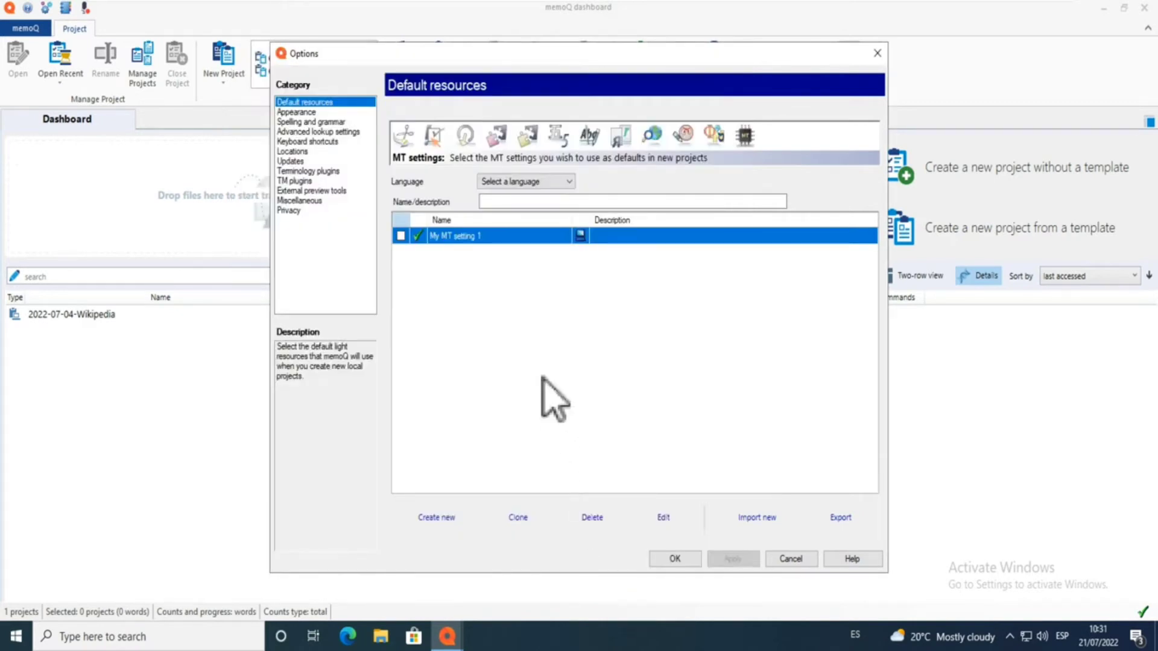
# - Decline making "My MT setting 1" the default for all languages and review its options for where machine translation is used
pyautogui.click(401, 236)
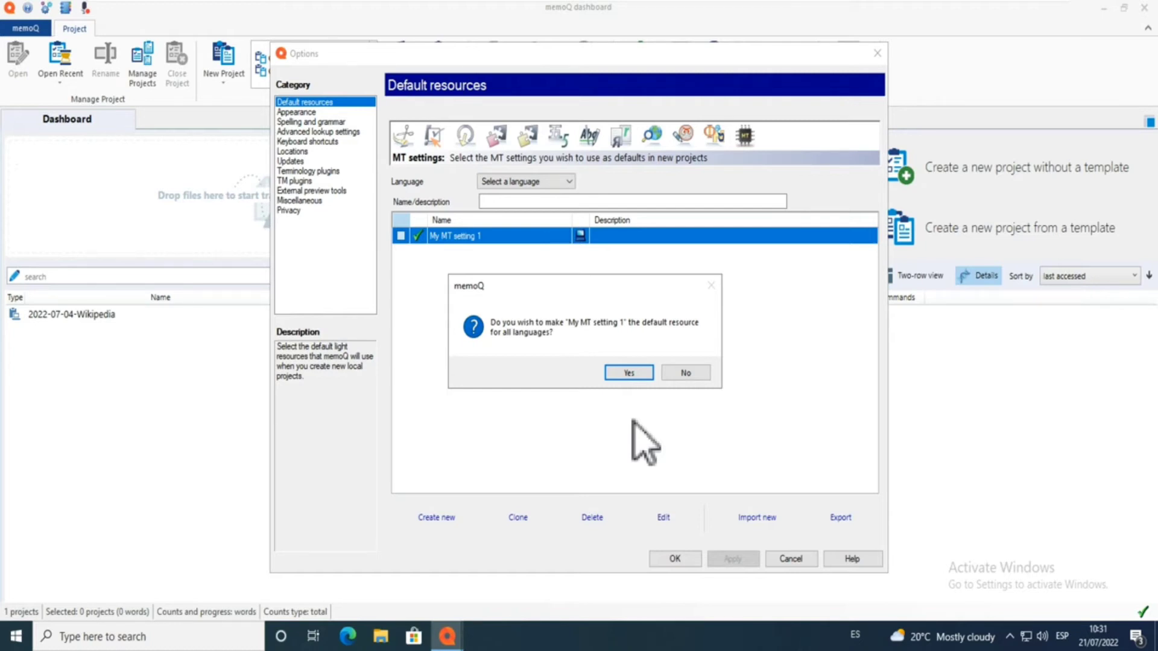
pyautogui.click(699, 374)
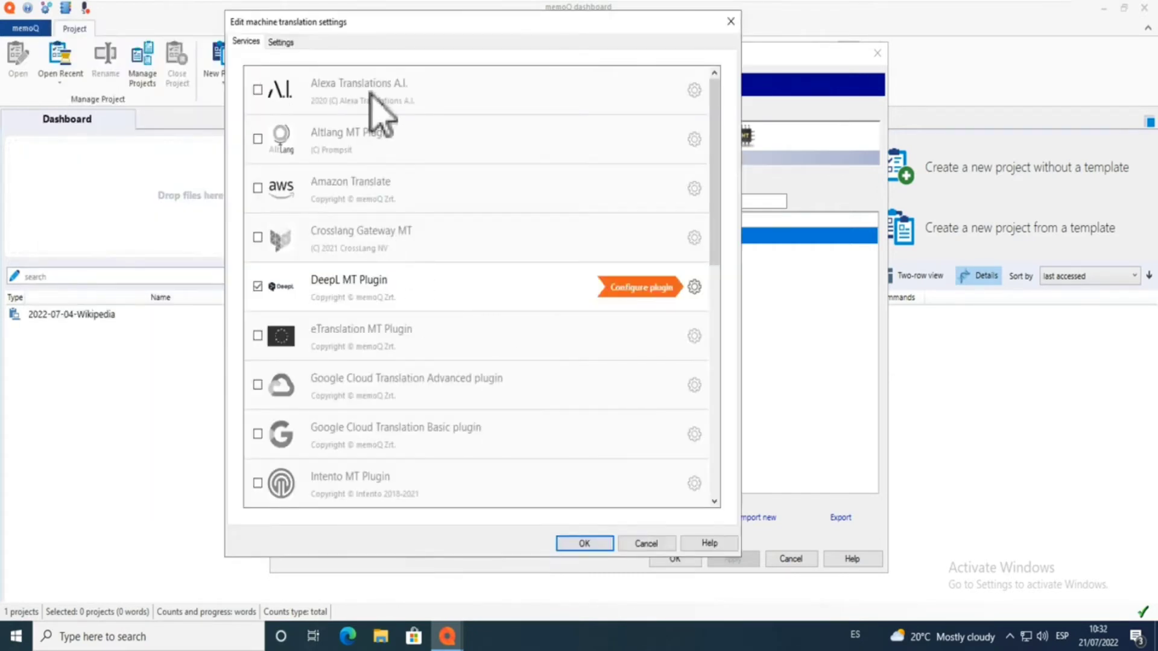
pyautogui.click(287, 42)
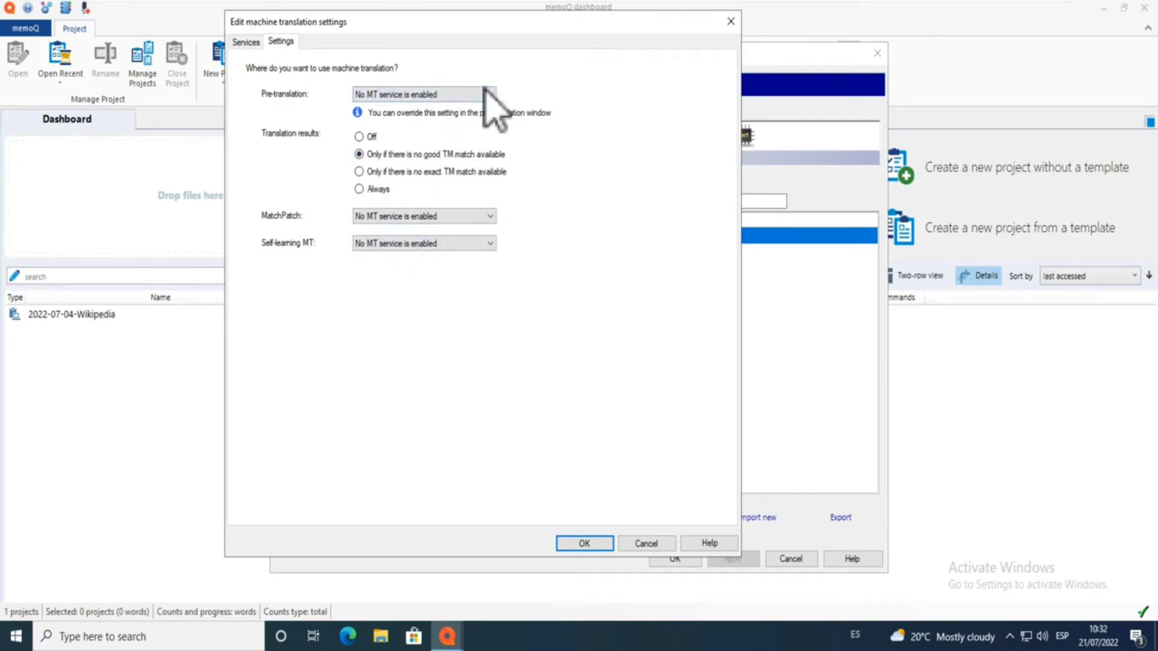
pyautogui.click(461, 95)
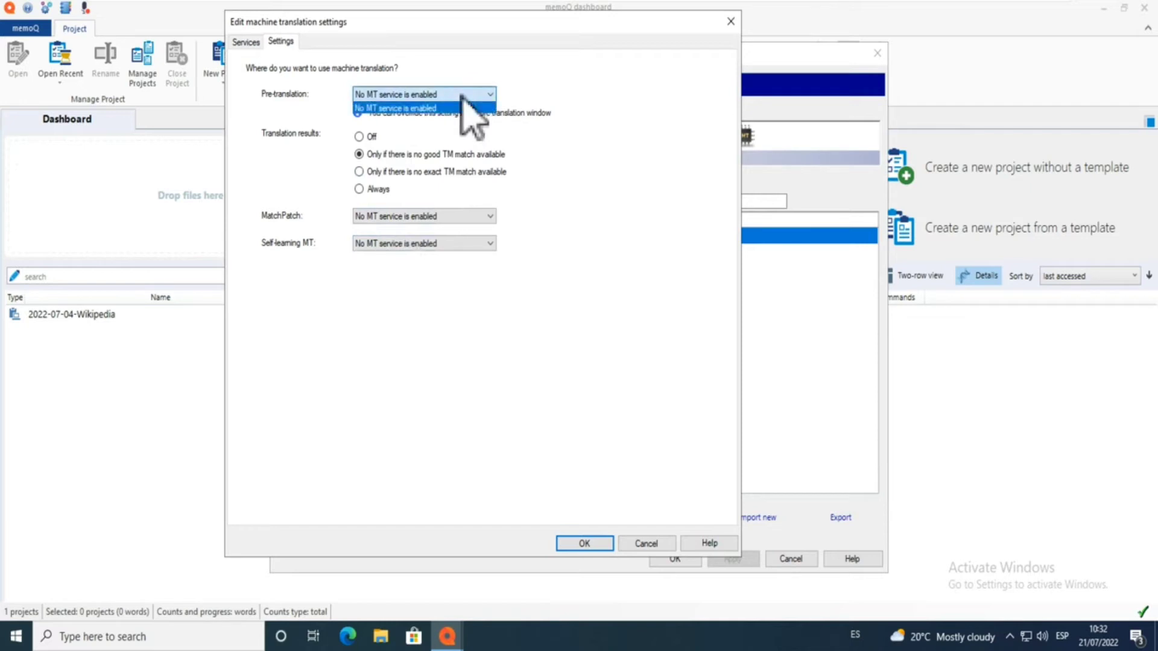
pyautogui.click(588, 105)
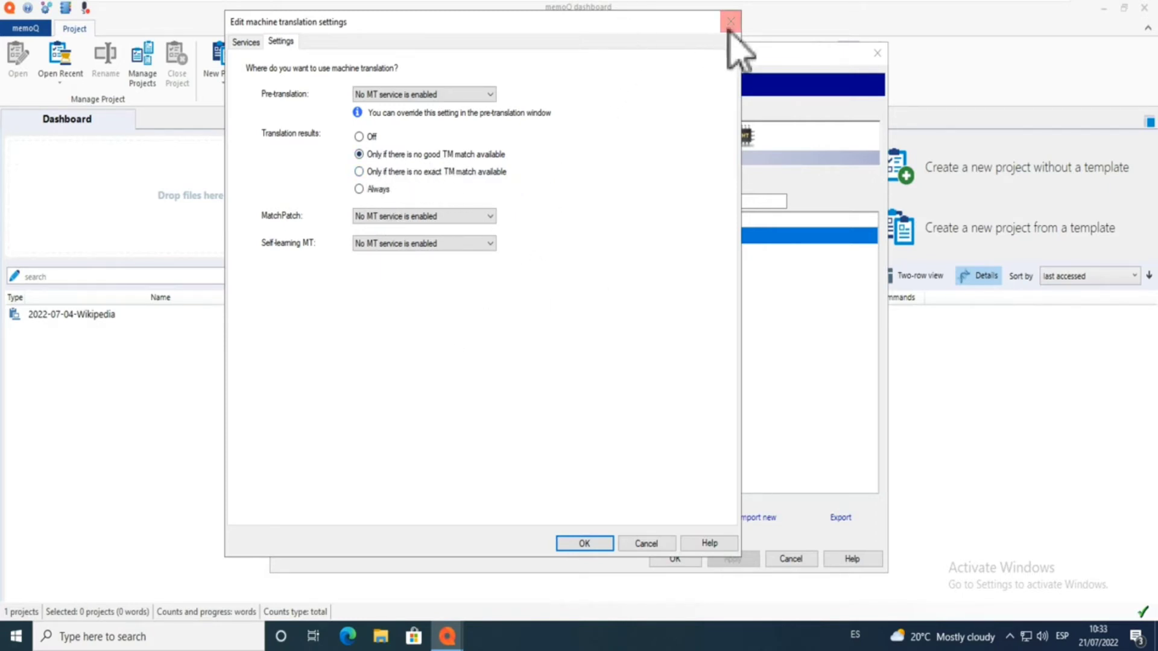
pyautogui.click(588, 544)
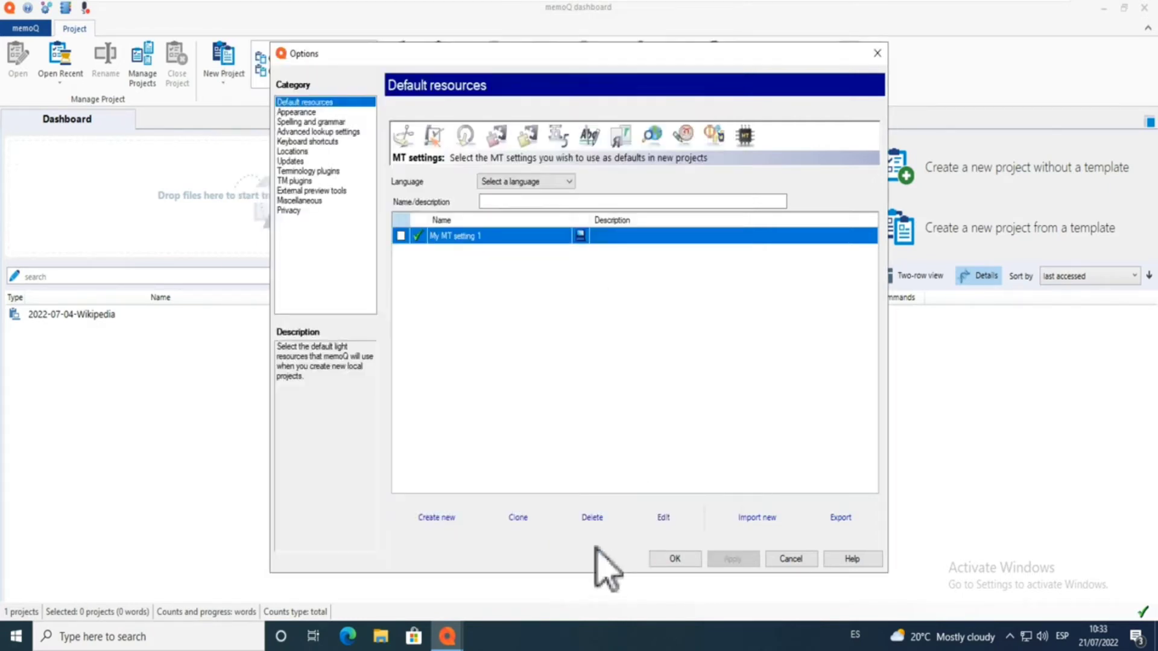
# - Clone the Default TM settings resource as "Default - copy", declining the offer to clone it through editing
pyautogui.click(497, 136)
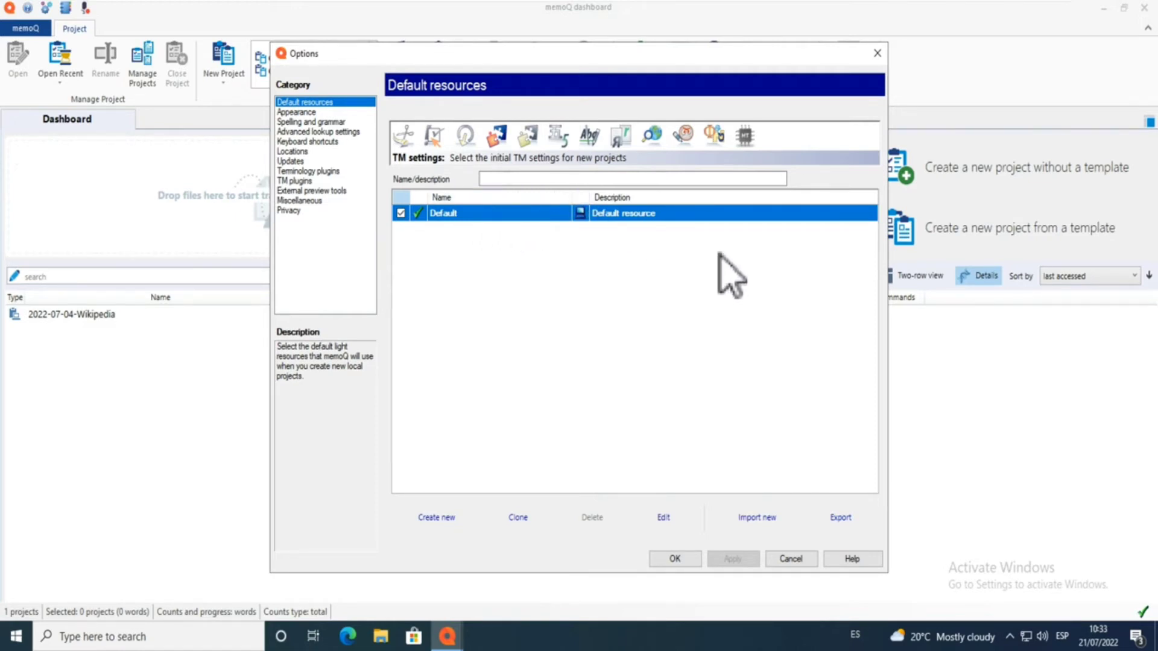
pyautogui.click(664, 519)
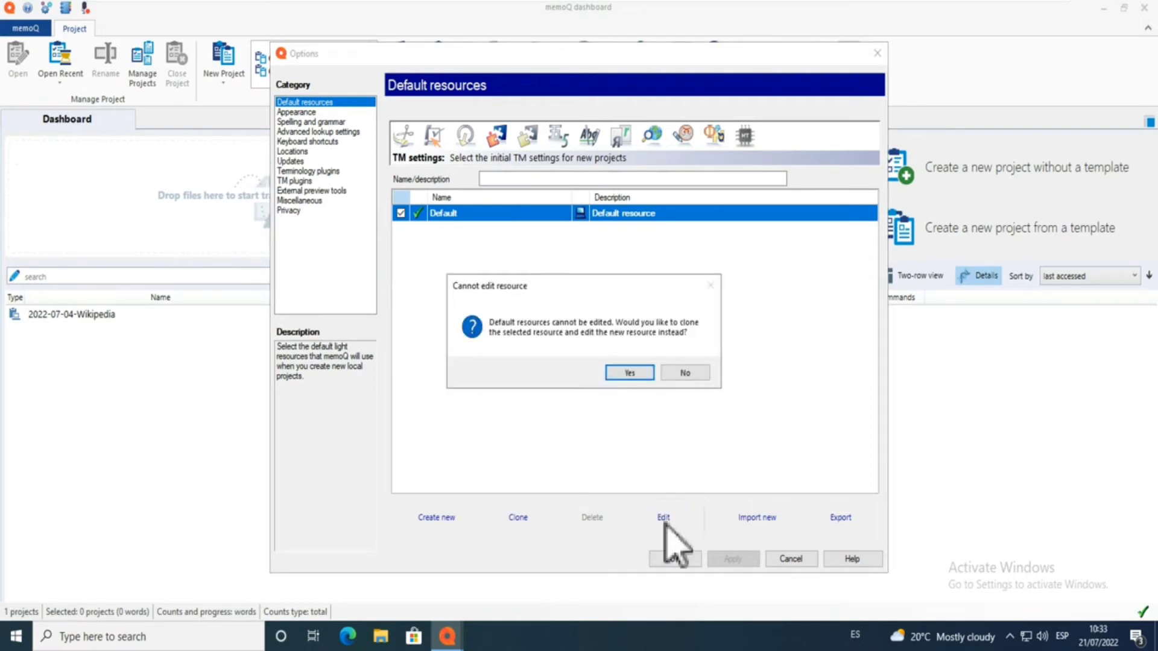
pyautogui.click(686, 374)
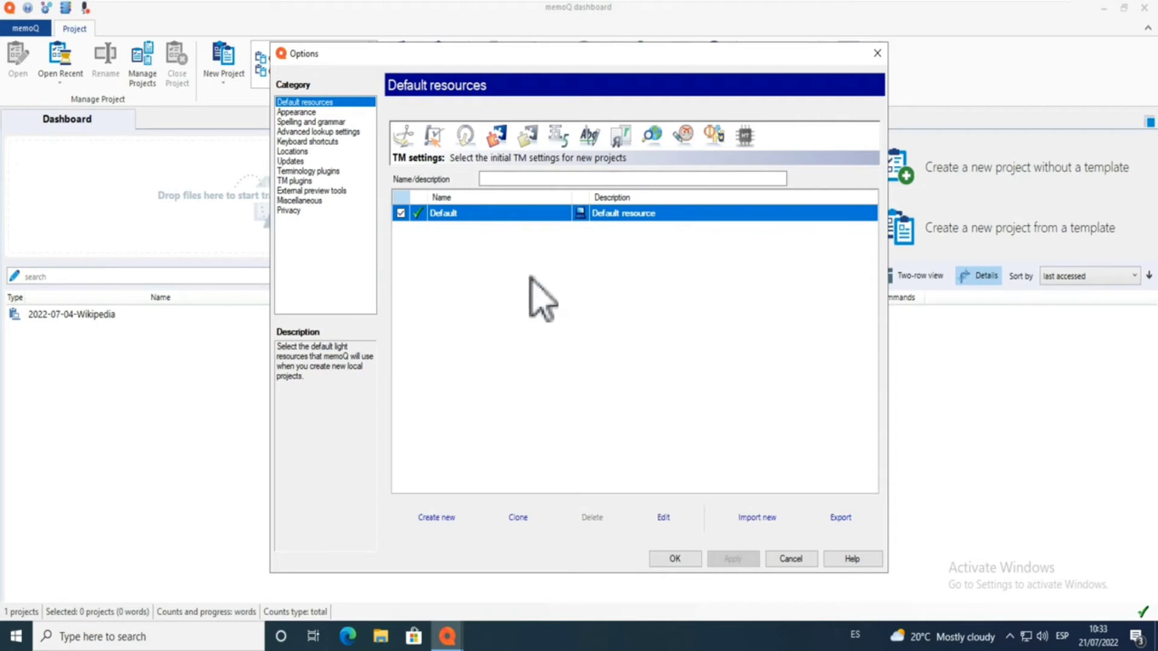
pyautogui.click(524, 518)
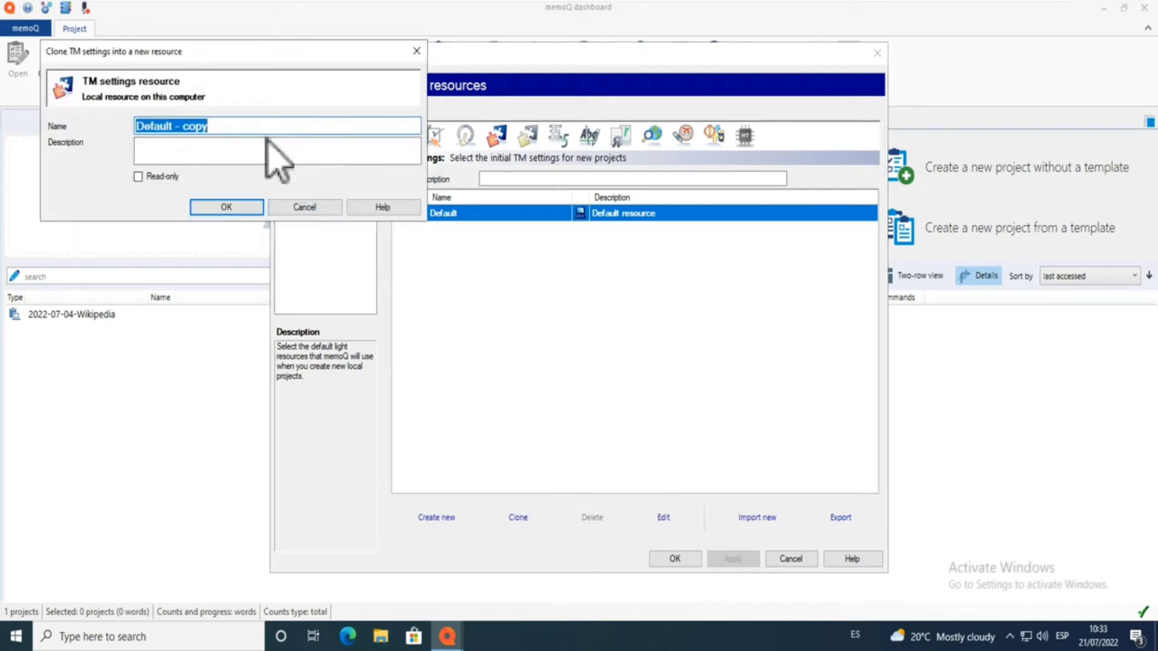
pyautogui.click(258, 212)
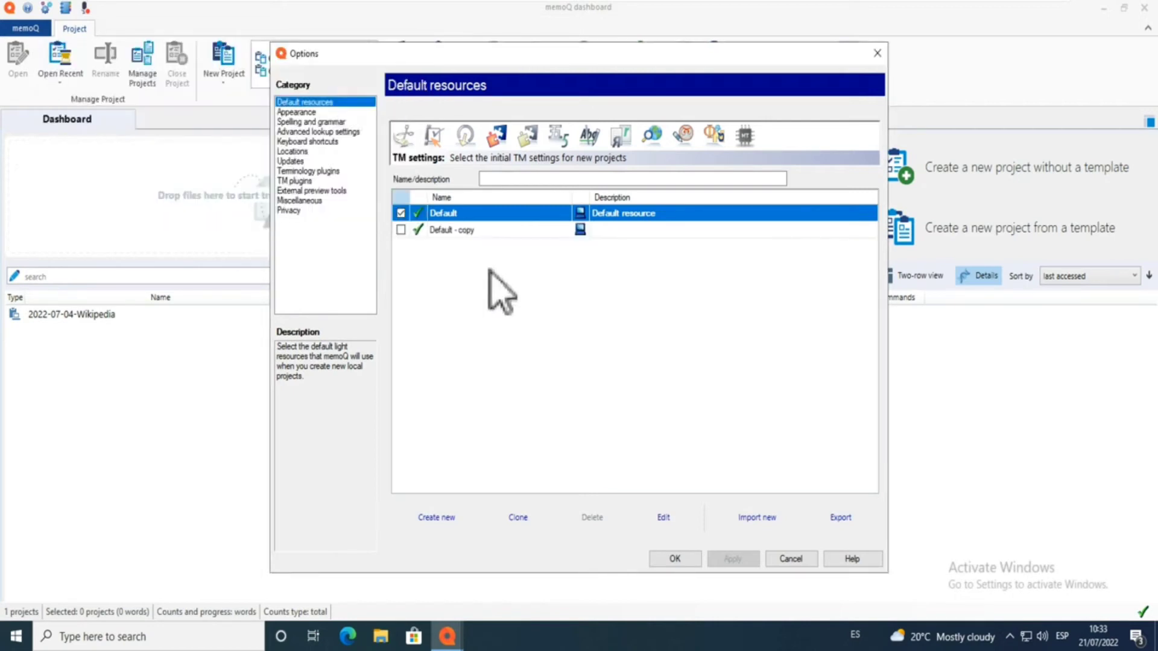
# - Set the minimum match threshold of the "Default - copy" TM settings to 75
pyautogui.click(490, 235)
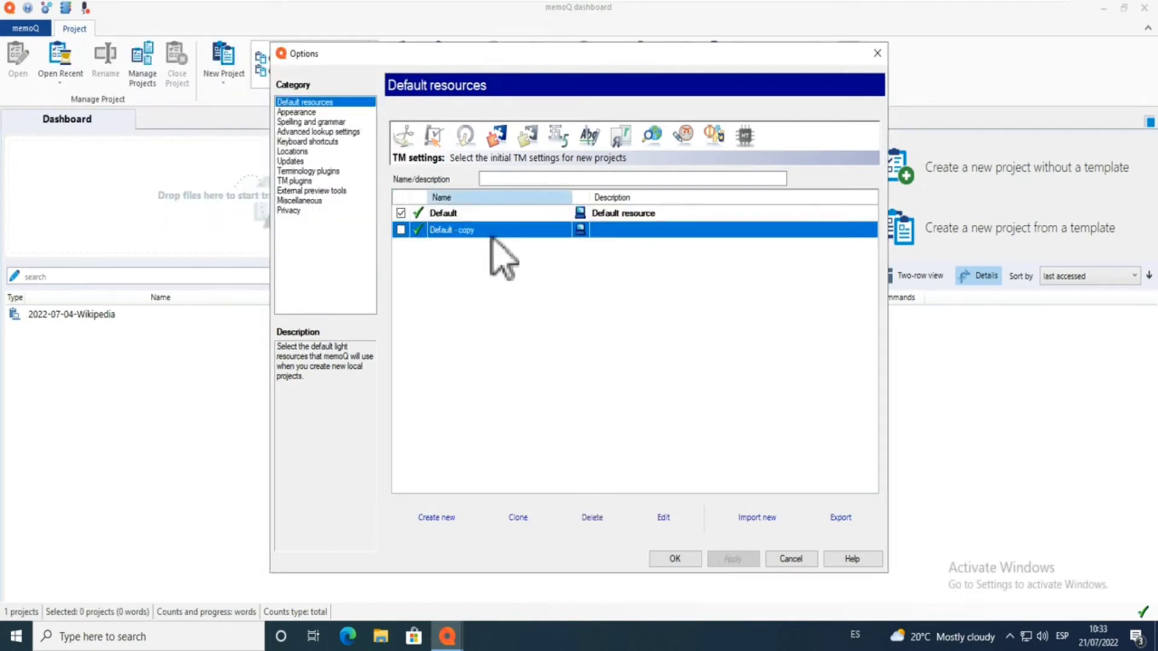
pyautogui.click(663, 517)
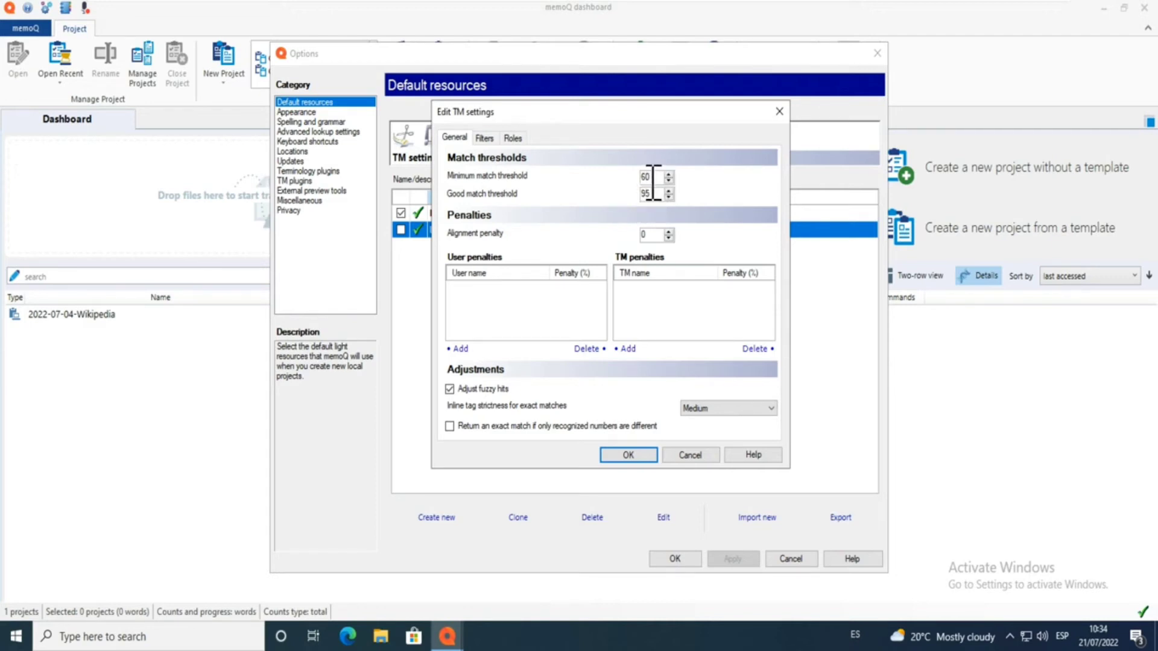
pyautogui.doubleClick(648, 176)
pyautogui.write('75')
pyautogui.click(631, 457)
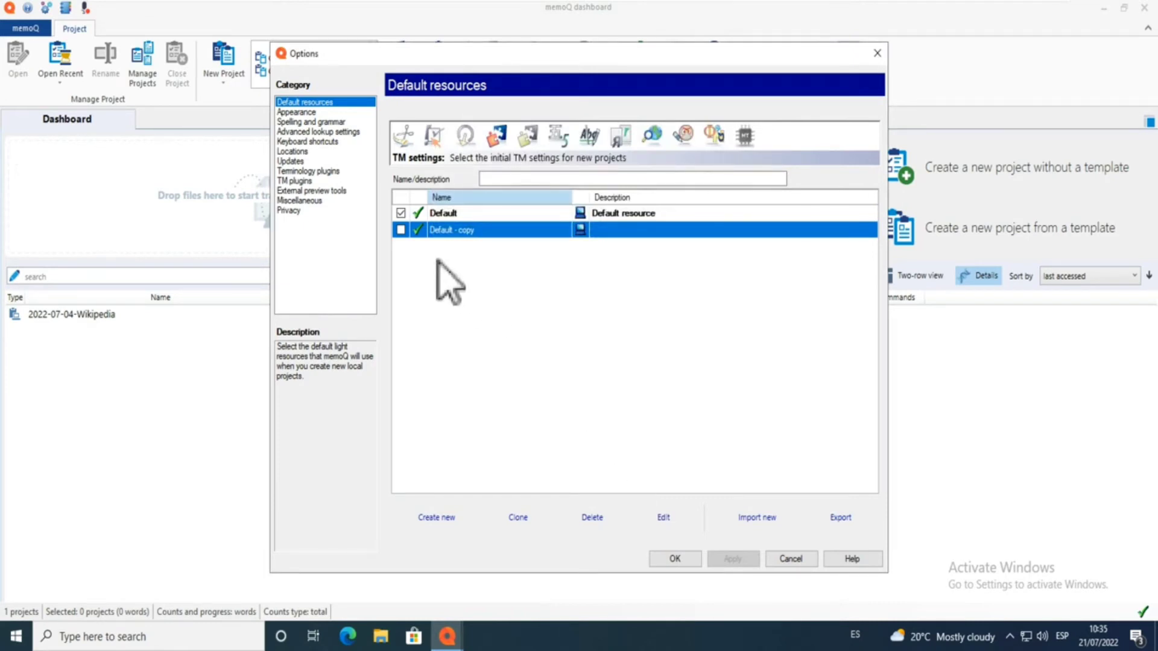
# - Make "Default - copy" the initial TM settings resource for new projects
pyautogui.click(400, 230)
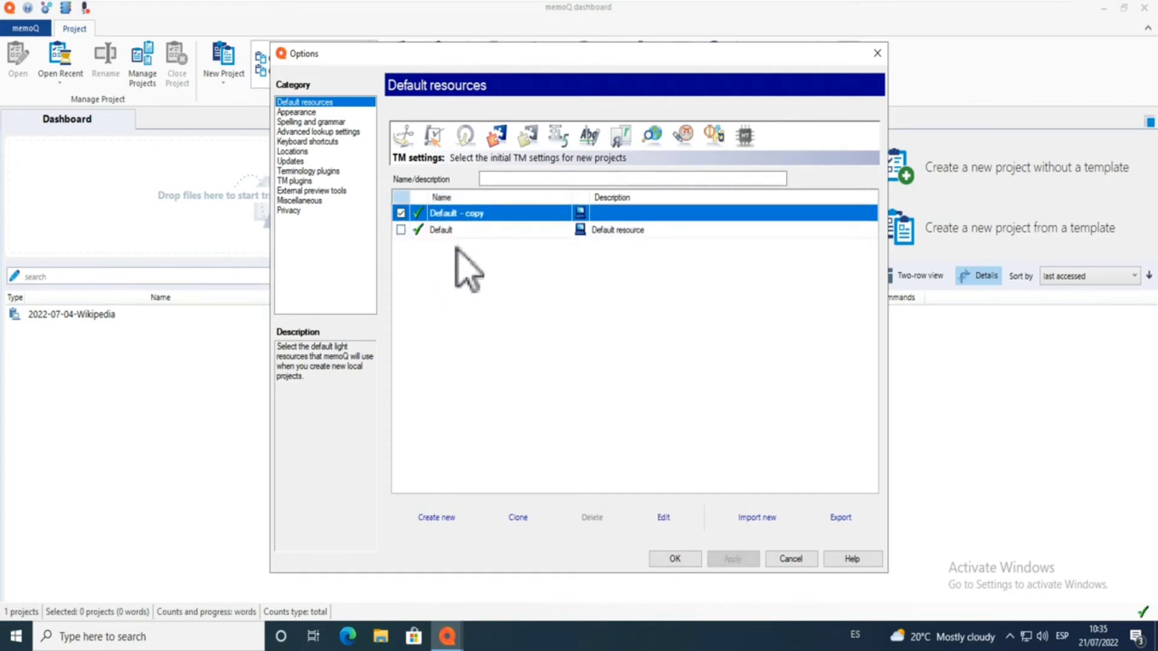
pyautogui.moveTo(422, 236)
# - Try choosing a custom projects folder in the location options, cancel the folder selection and restore the user profile location
pyautogui.click(300, 152)
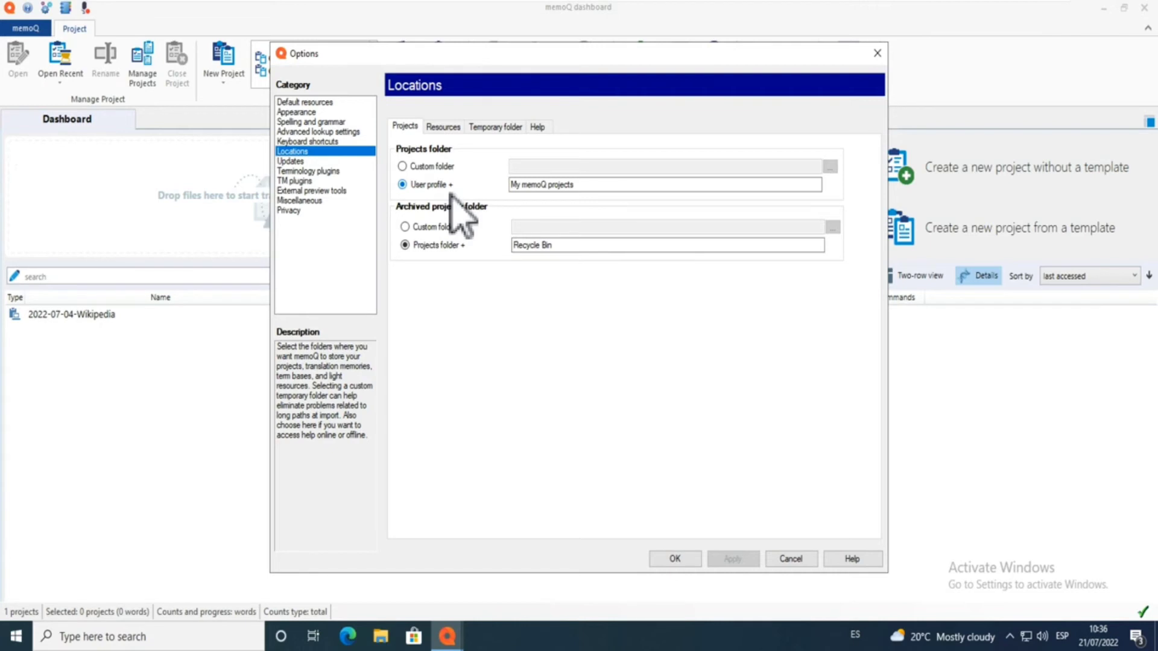
pyautogui.click(419, 167)
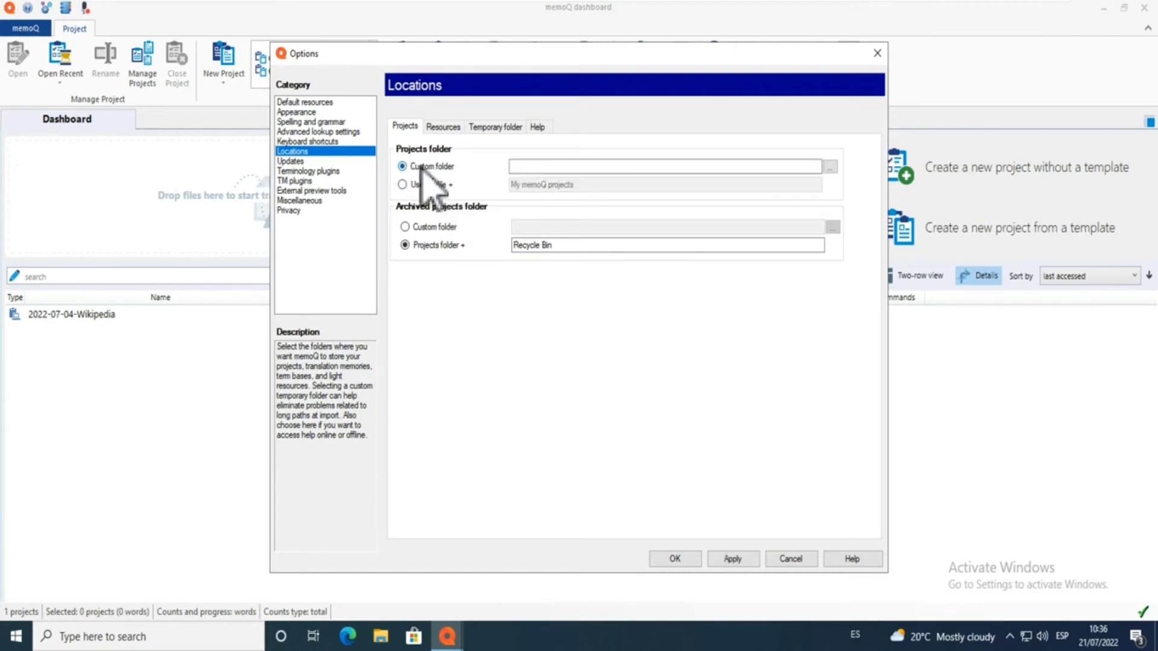
pyautogui.click(831, 166)
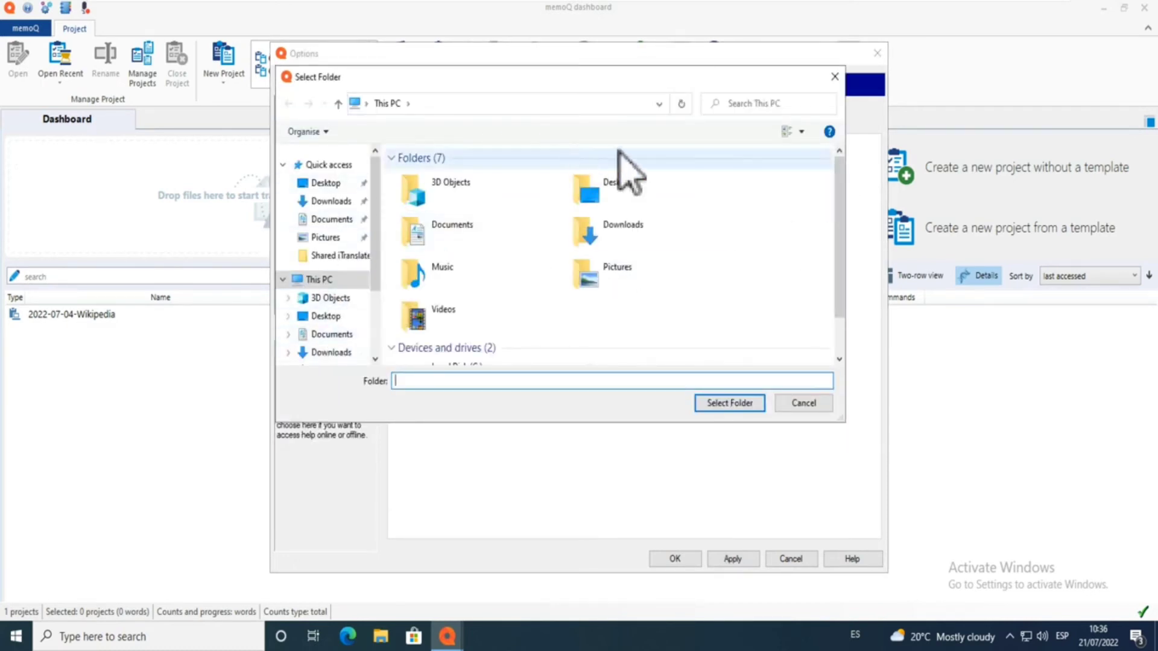
pyautogui.click(835, 77)
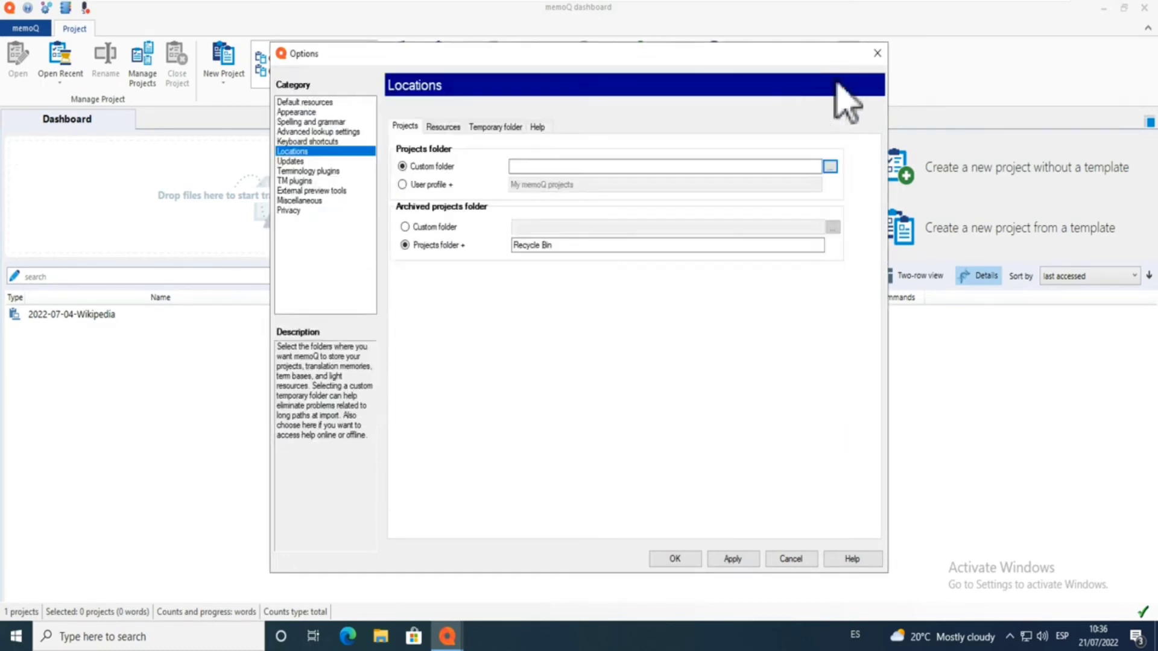
pyautogui.click(426, 185)
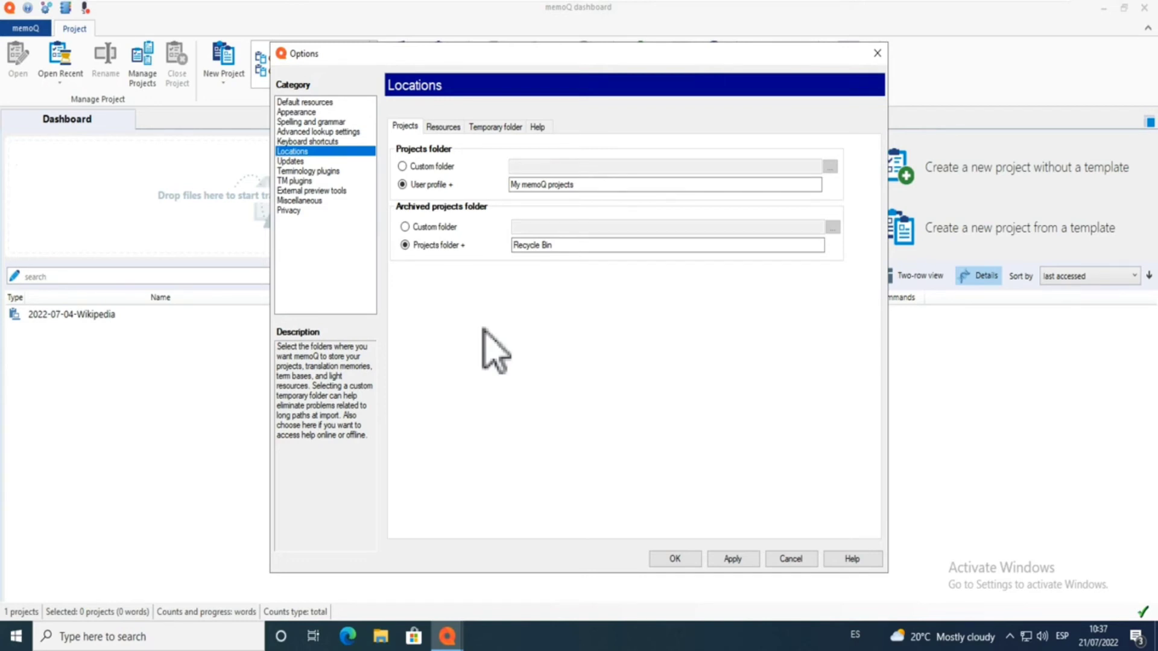
# - Review the update options, apply the settings and close the options dialog
pyautogui.click(296, 161)
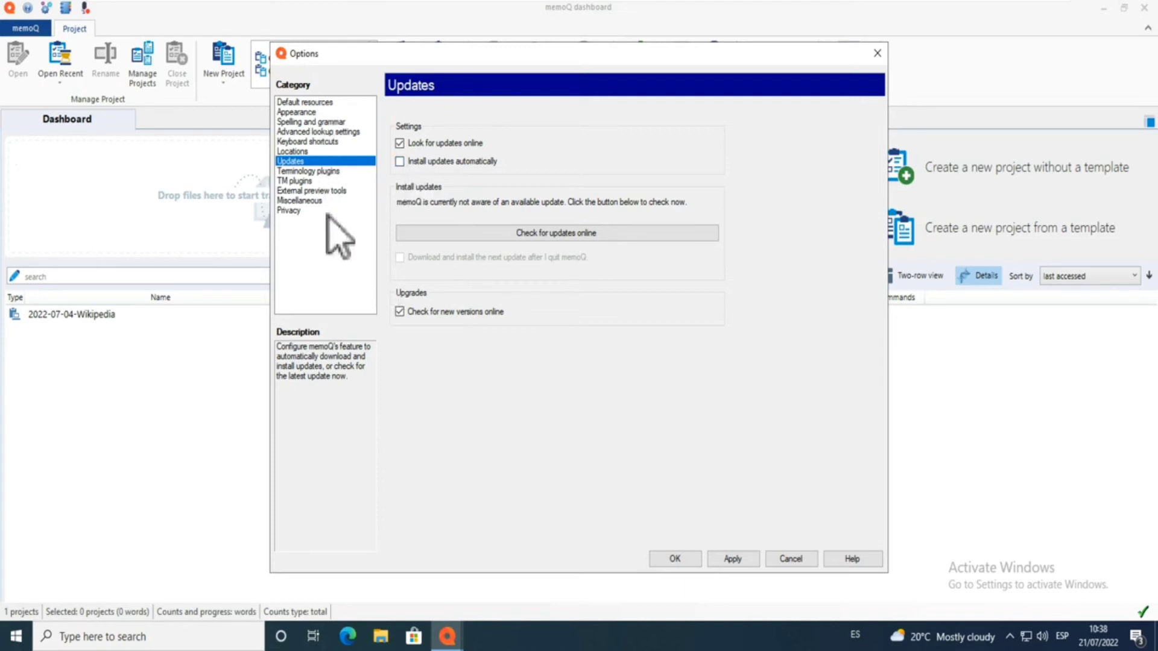
pyautogui.click(743, 558)
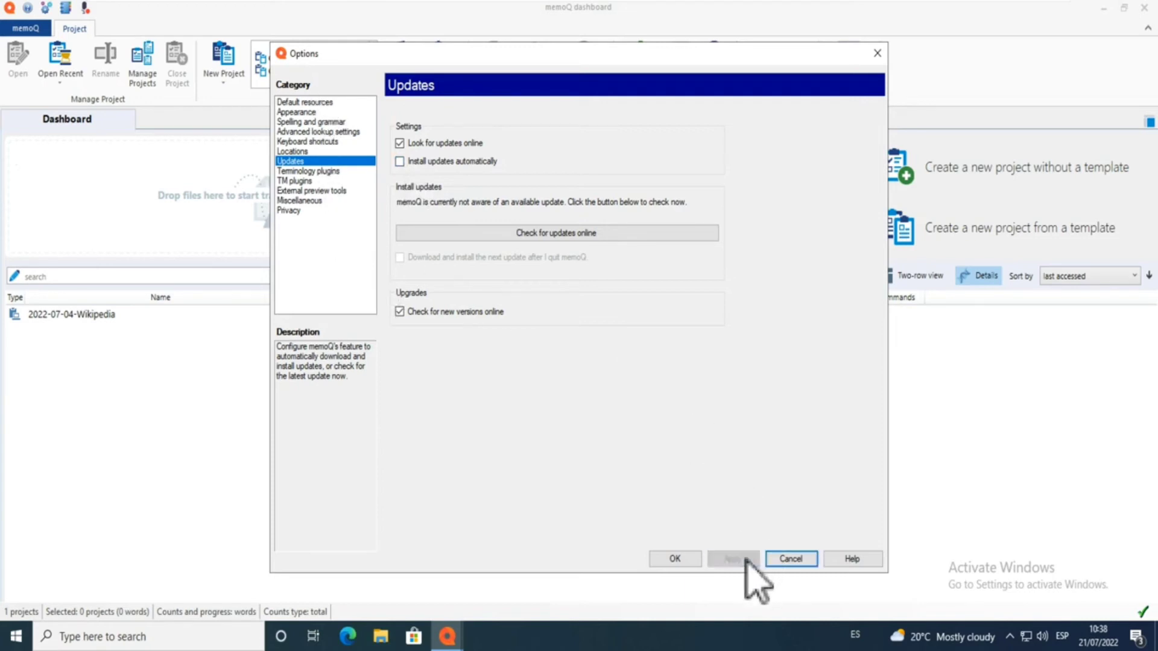
pyautogui.click(675, 560)
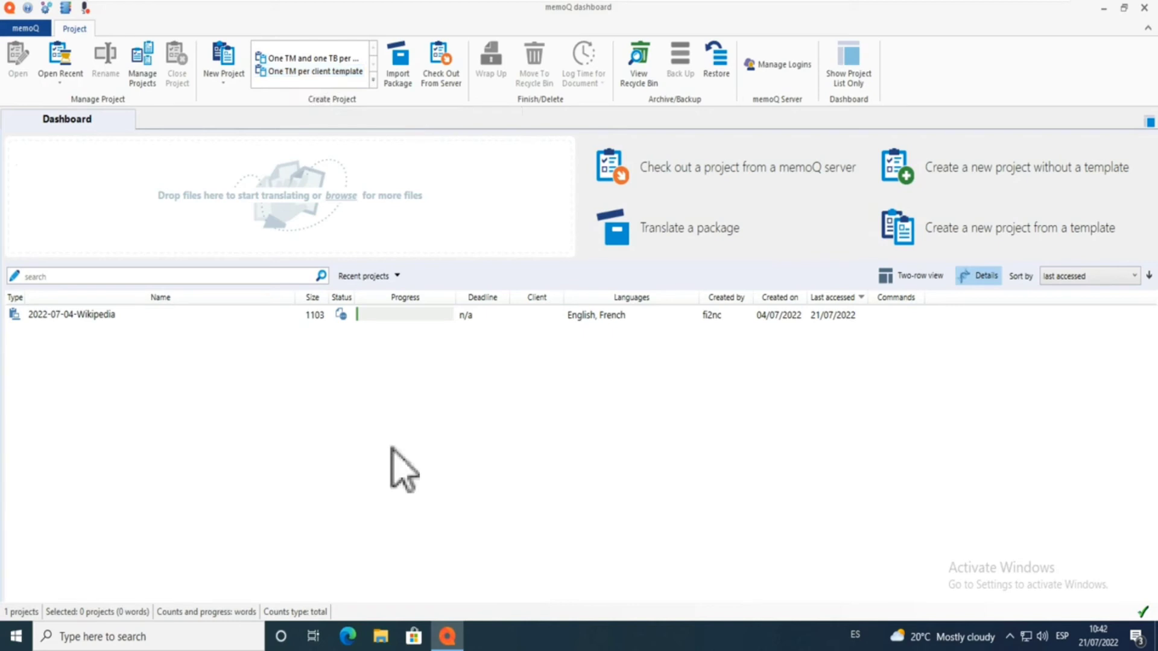
# - Start a new project from a template with the WHO immunity document and the Wikipedia document from the Desktop, and continue to the template information
pyautogui.click(223, 85)
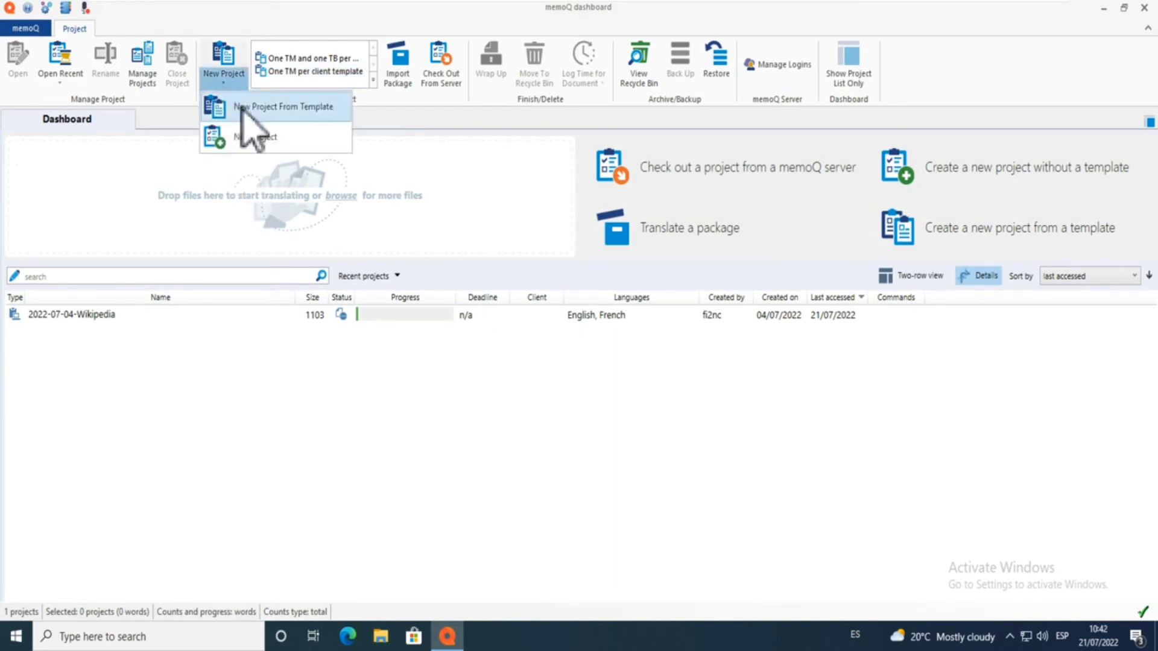
pyautogui.click(268, 108)
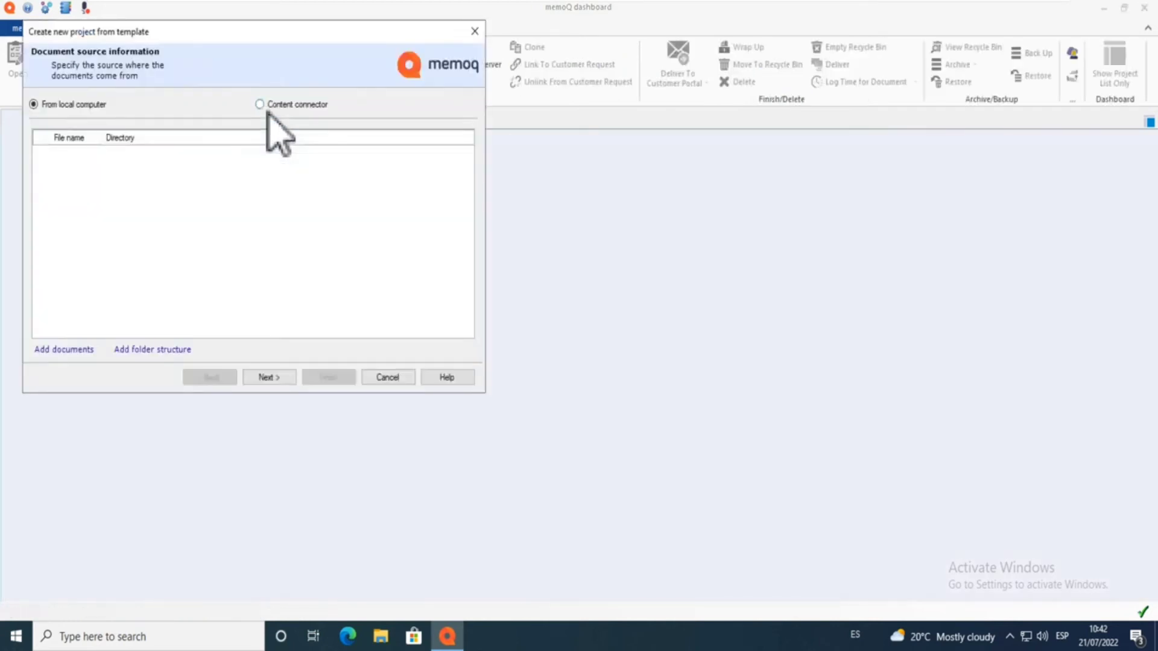
pyautogui.click(77, 351)
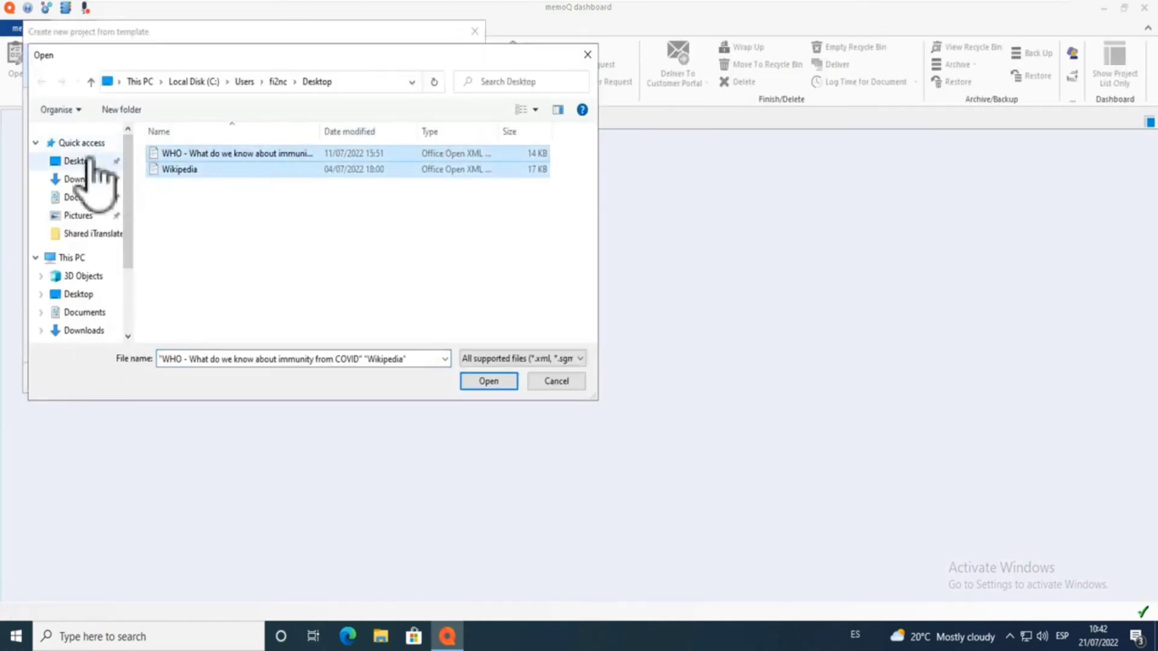
pyautogui.click(87, 161)
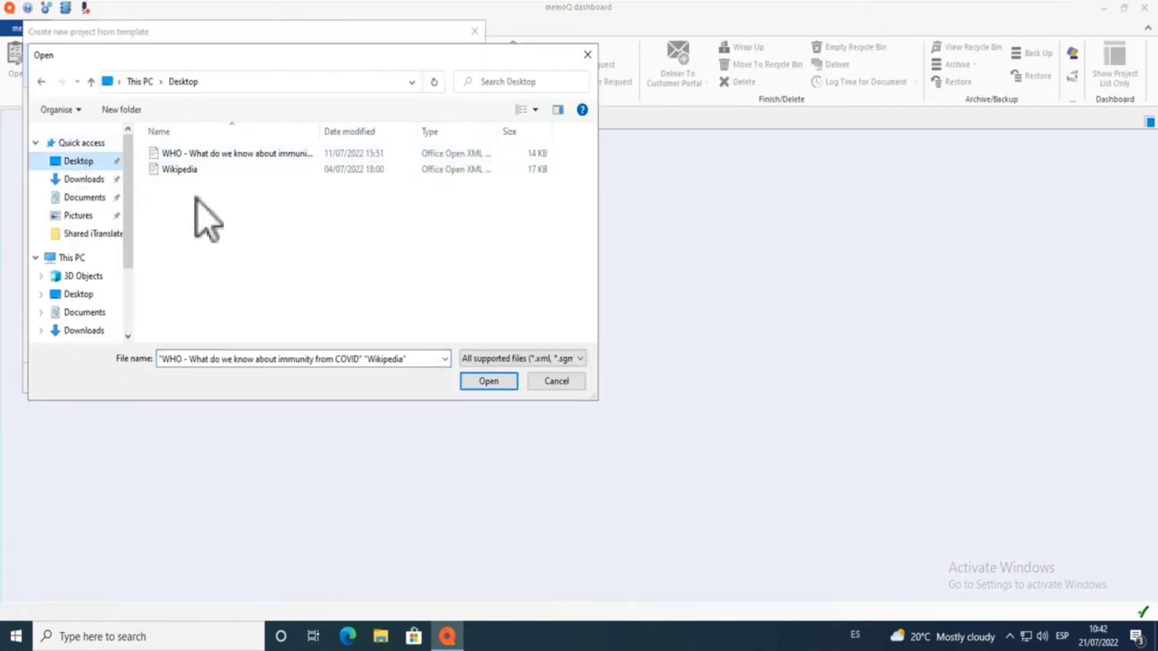
pyautogui.click(194, 170)
pyautogui.keyDown('shift'); pyautogui.click(191, 155); pyautogui.keyUp('shift')
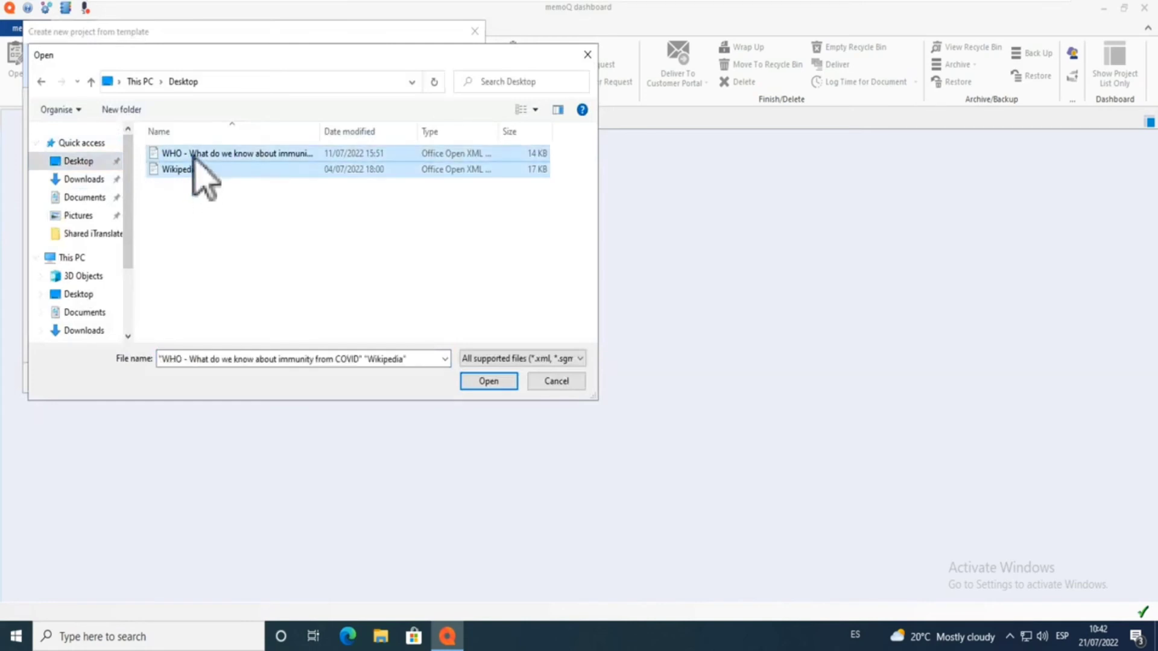
pyautogui.click(507, 381)
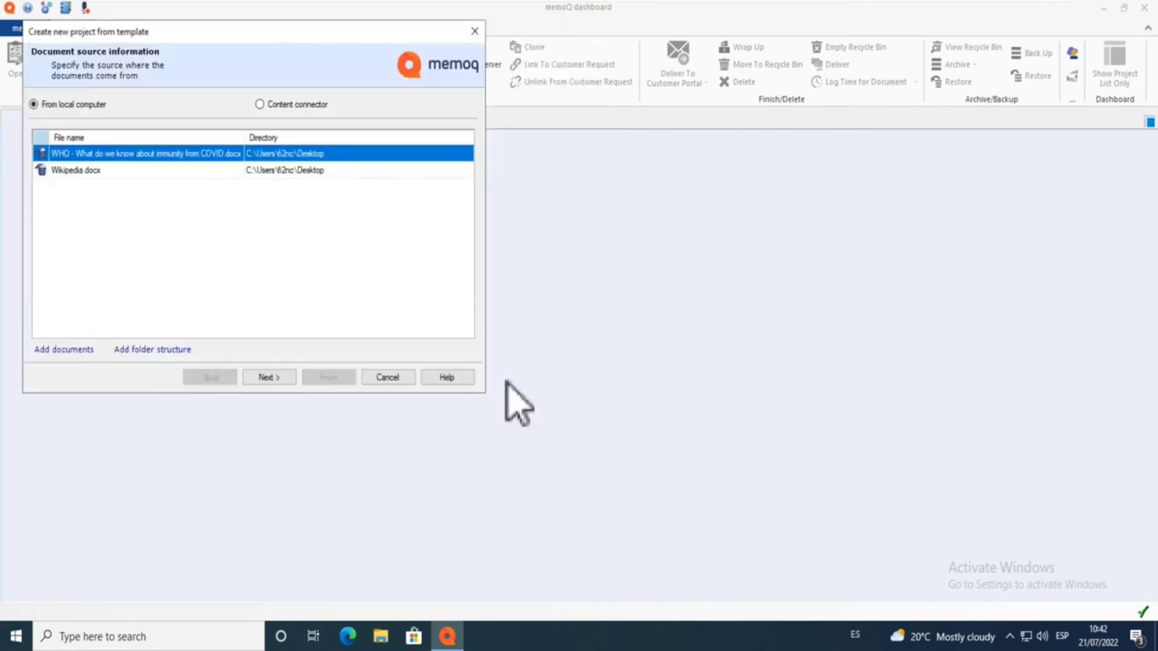
pyautogui.click(268, 378)
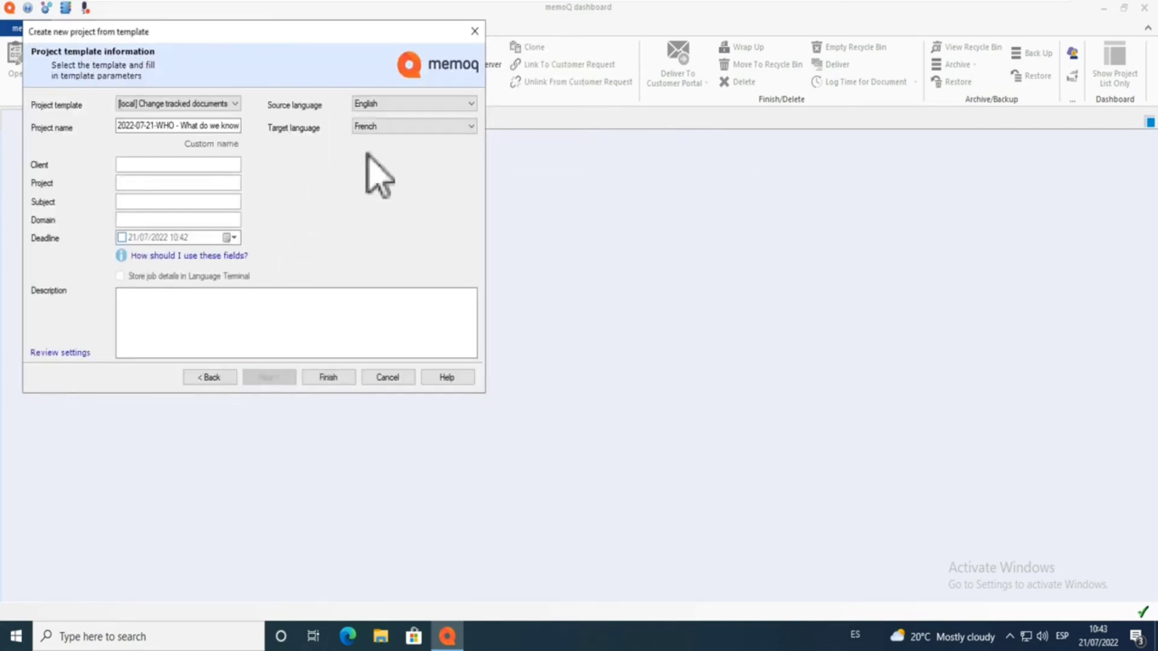
# - Check the available source and target languages for the project, keeping English as source and French as target
pyautogui.click(412, 106)
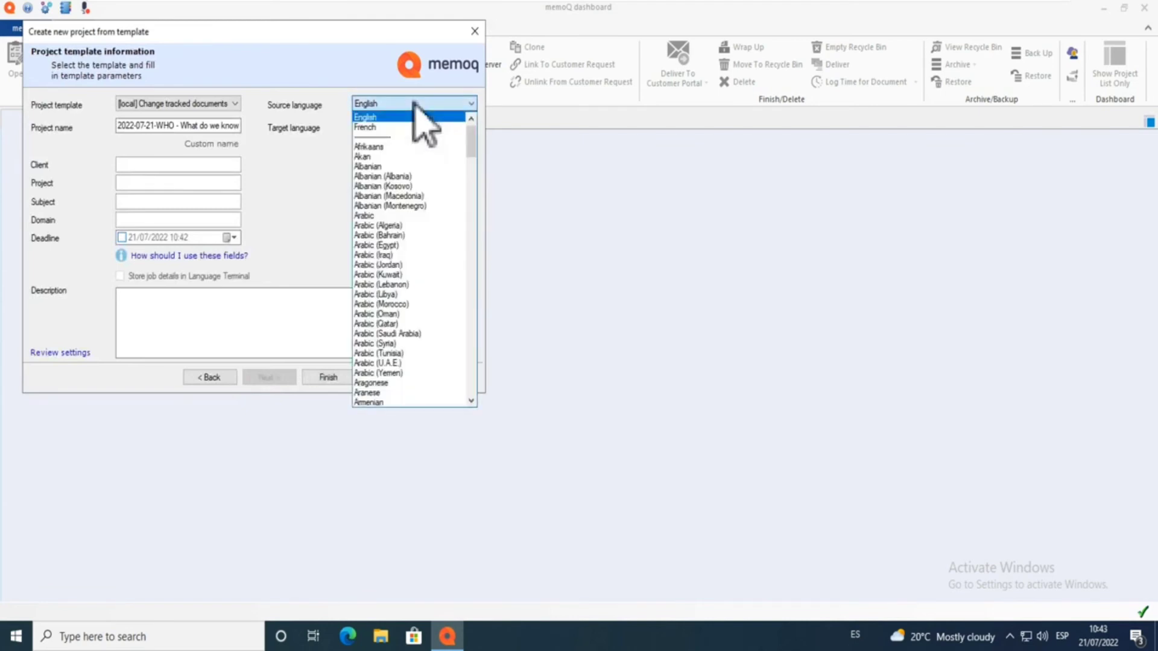
pyautogui.click(414, 104)
pyautogui.click(414, 126)
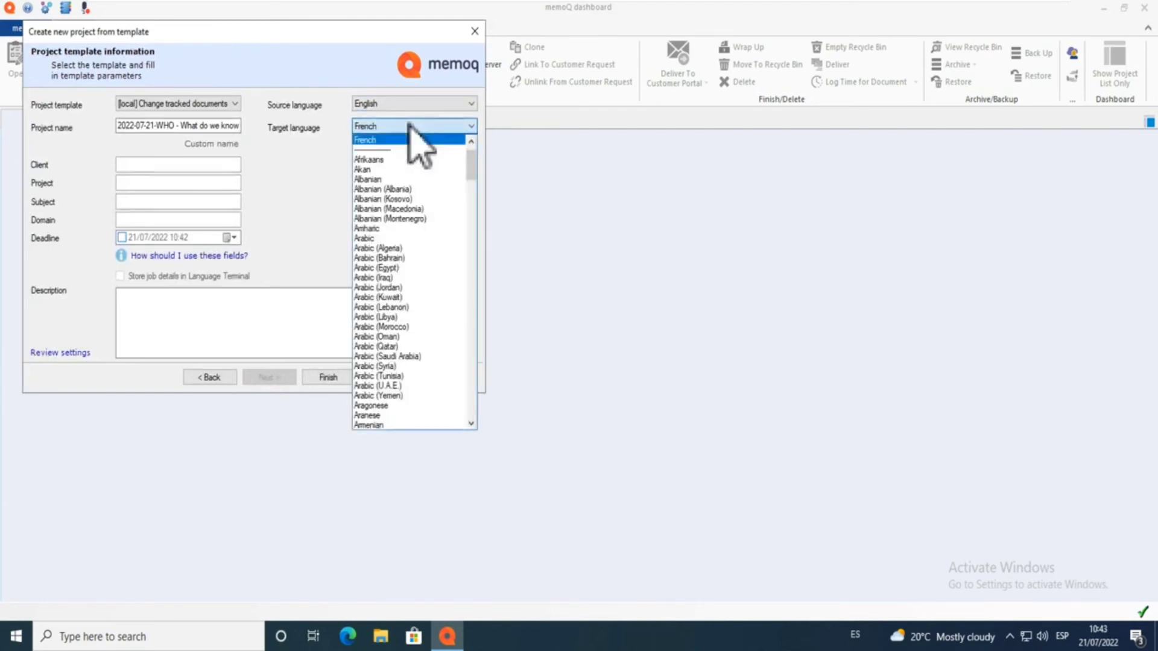
pyautogui.click(326, 169)
# - Name the project "Test Project YT" and finish creating it
pyautogui.click(211, 126)
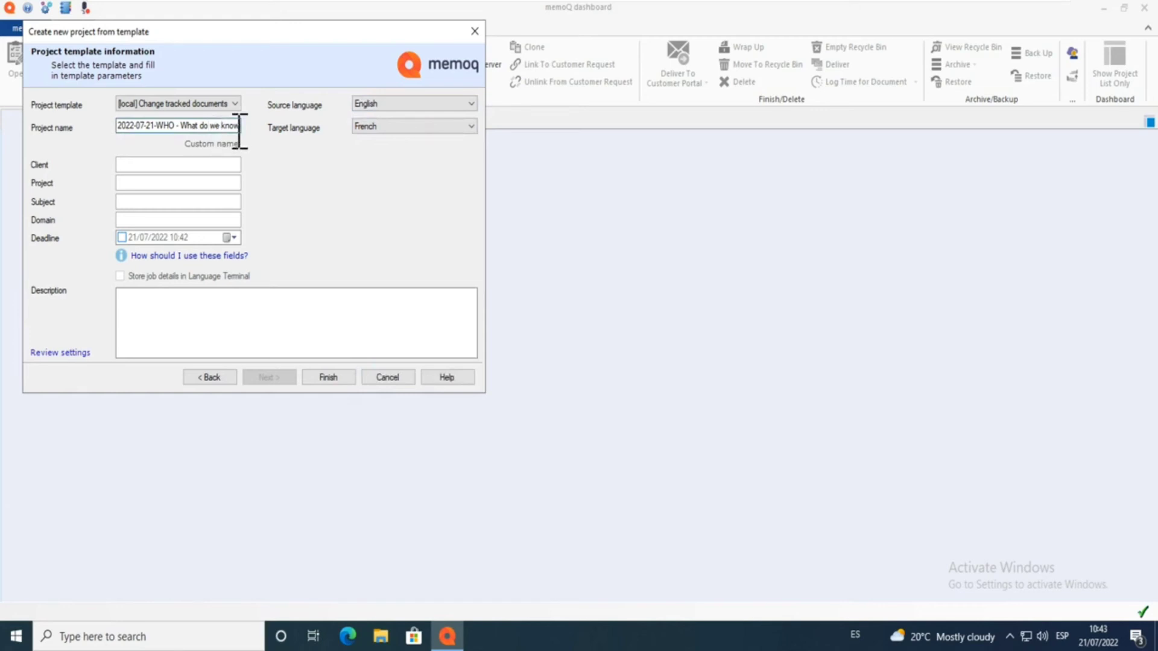
pyautogui.hotkey('ctrl', 'a')
pyautogui.press('BackSpace')
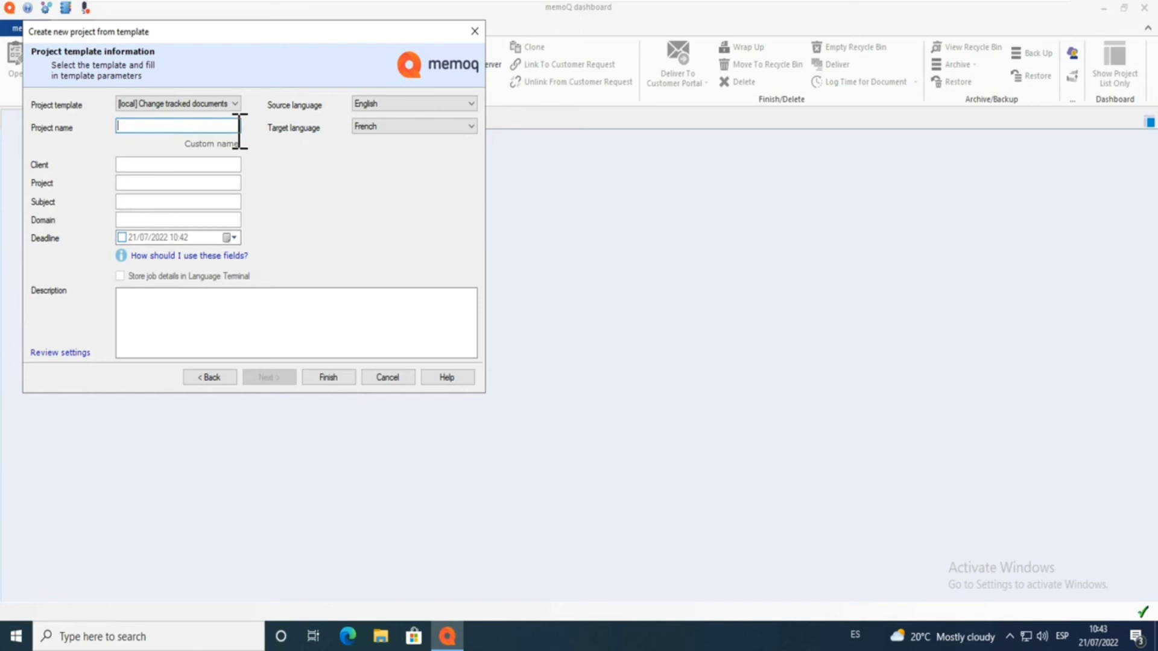
pyautogui.write('Test Project YT')
pyautogui.click(325, 378)
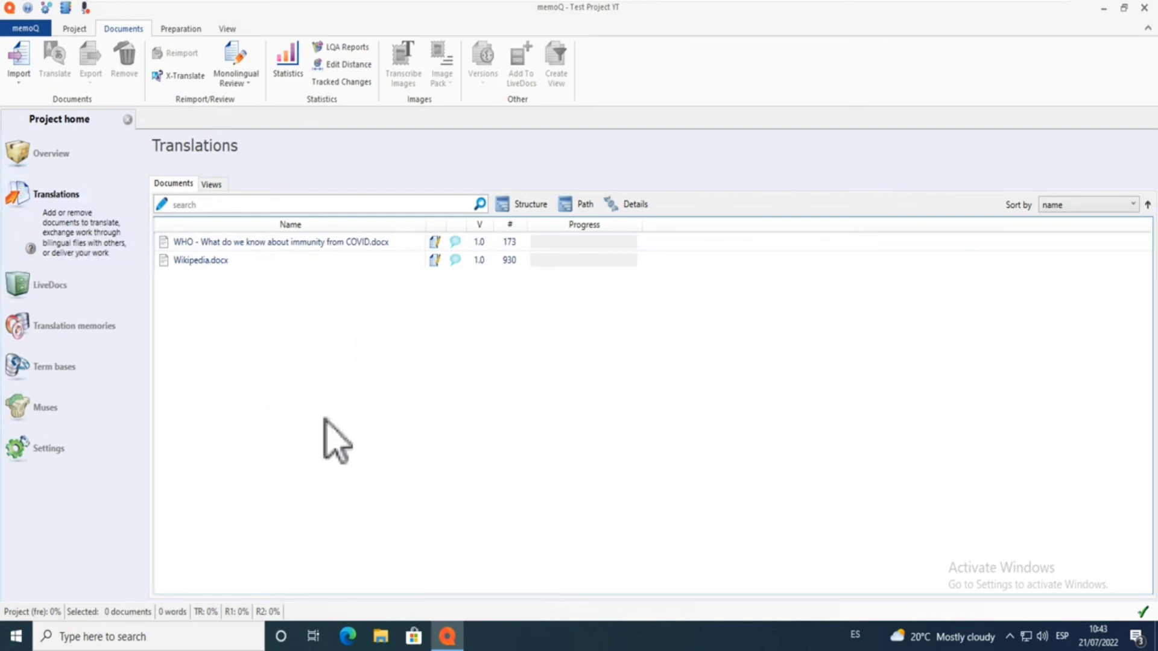
# - Create an English to French translation memory named "YT project" for the project, keeping the remaining default properties
pyautogui.click(91, 331)
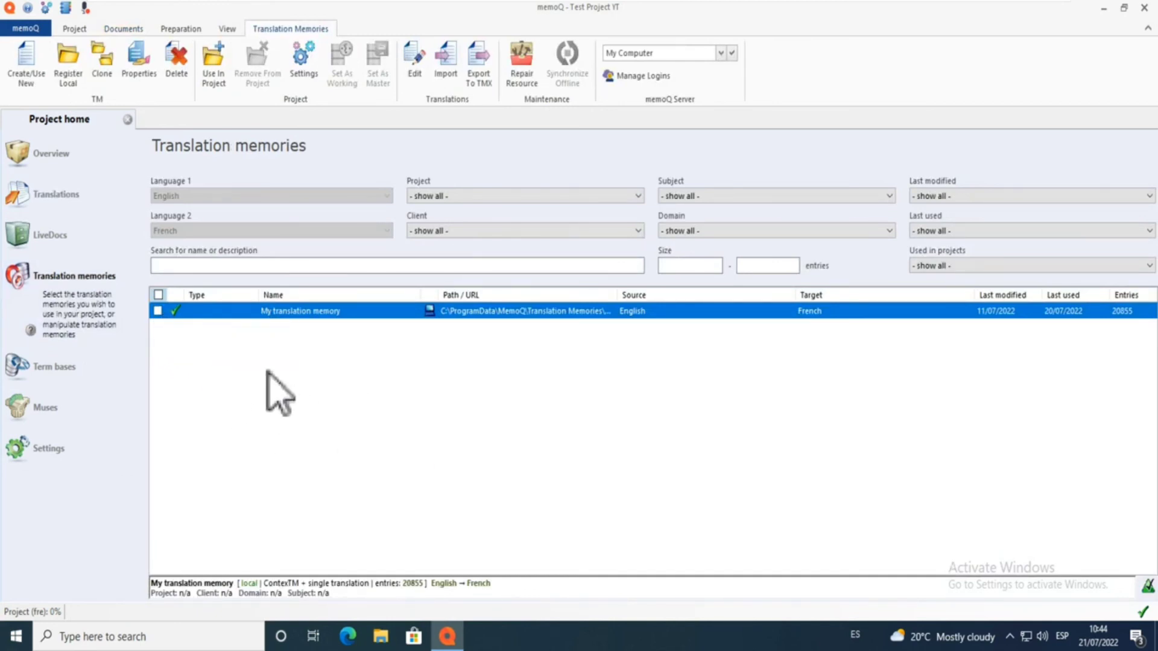
pyautogui.click(33, 78)
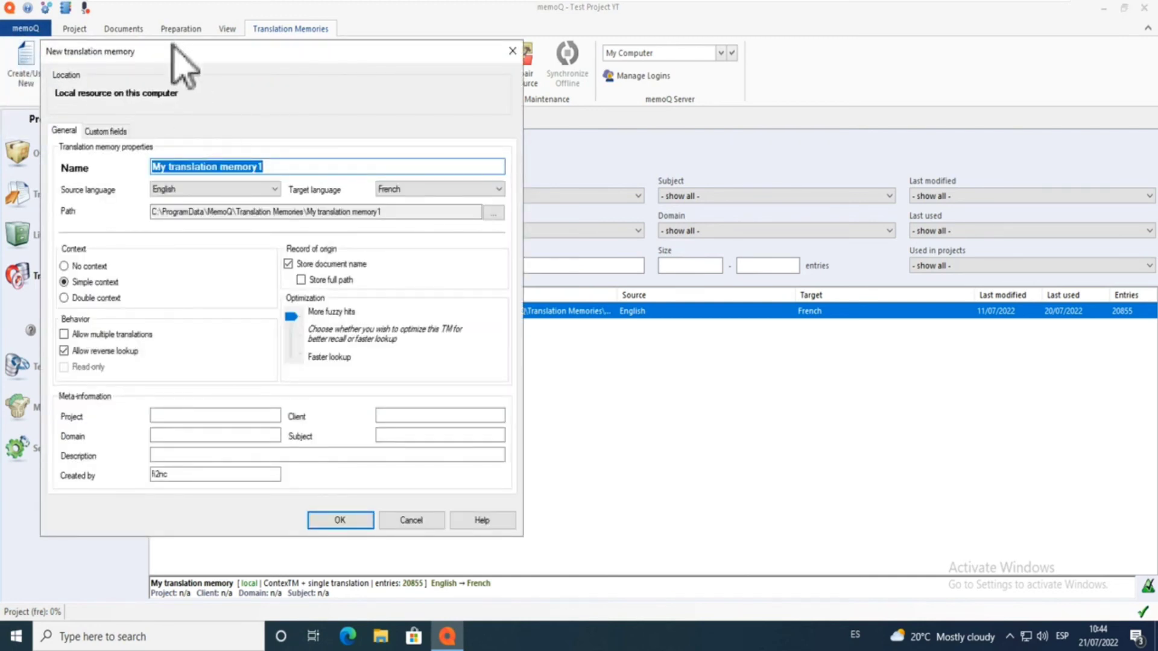
pyautogui.moveTo(172, 46); pyautogui.dragTo(295, 51)
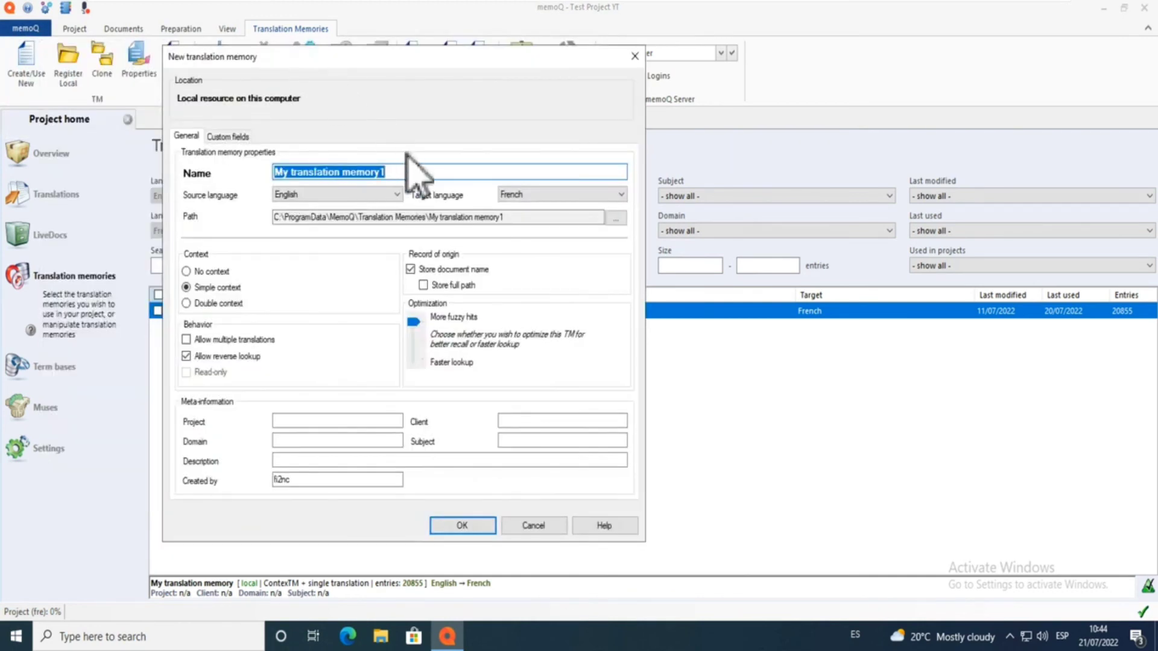
pyautogui.press('BackSpace')
pyautogui.write('Y')
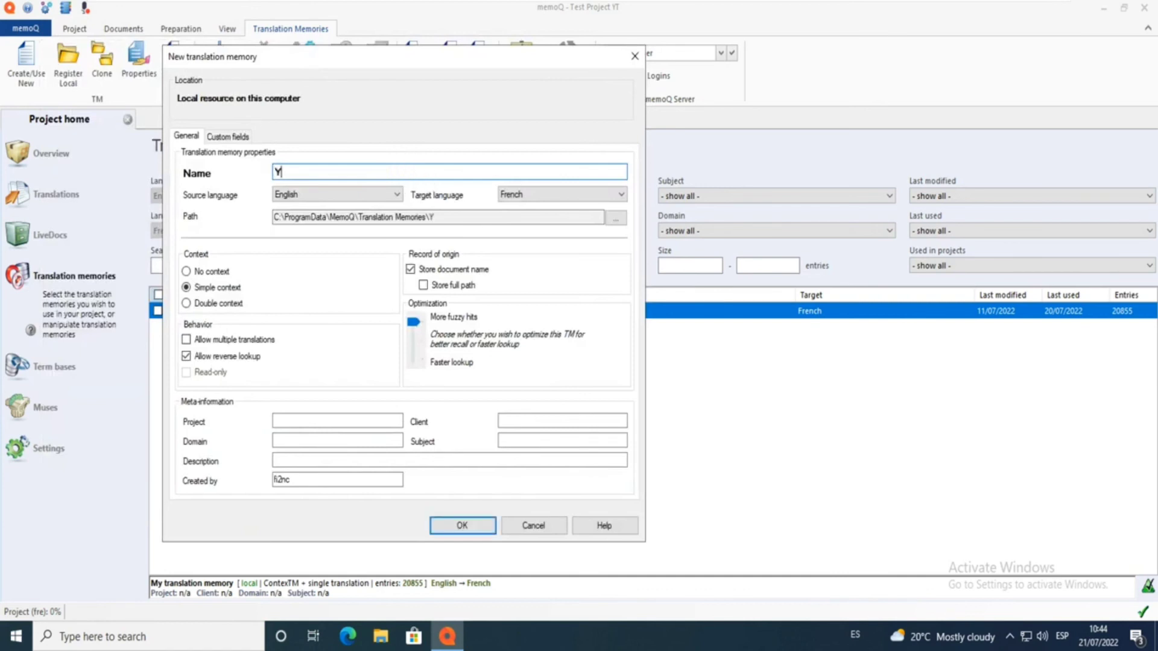
pyautogui.write('T project')
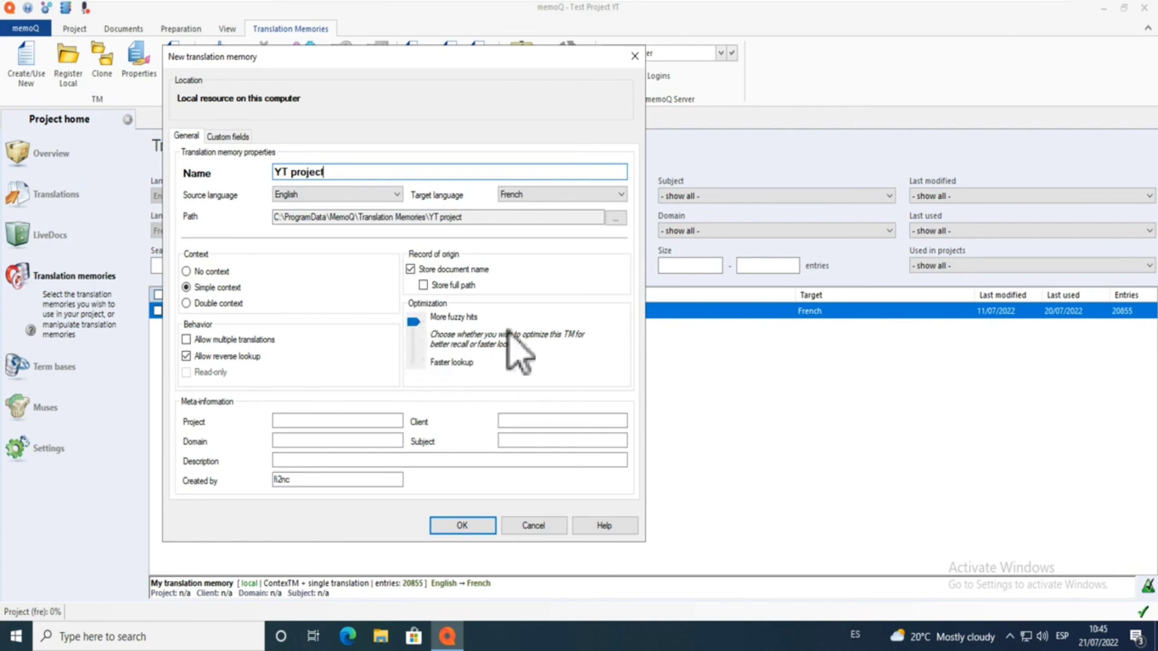
pyautogui.click(463, 526)
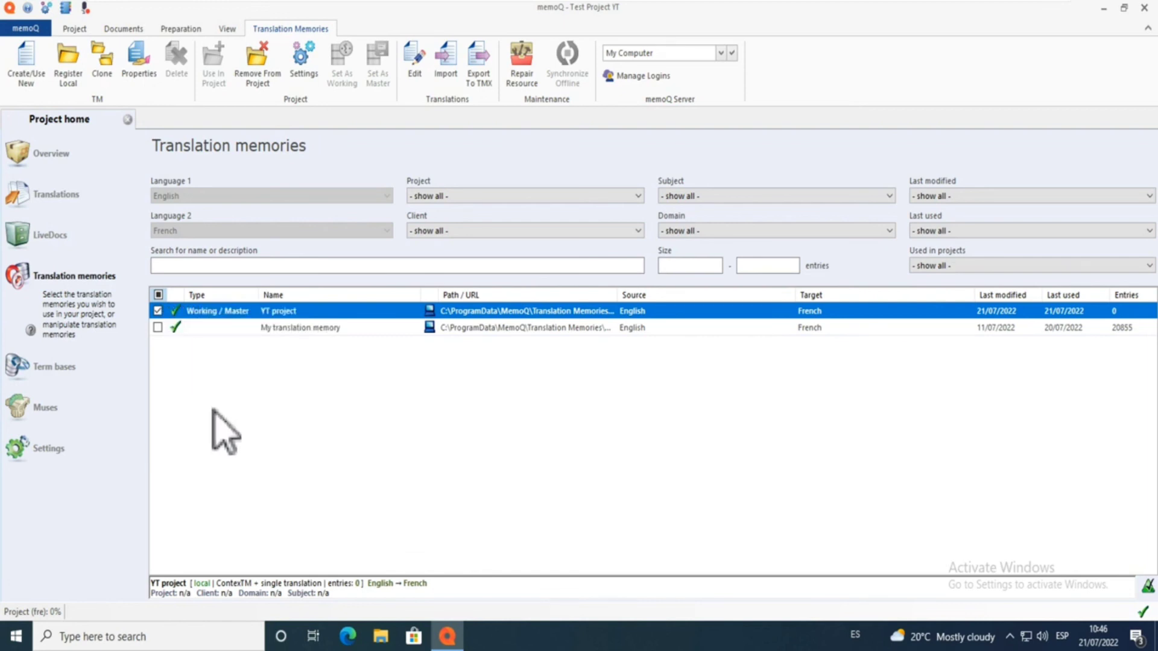
# - Create a term base named "YT Project" with English and French as its languages
pyautogui.click(77, 373)
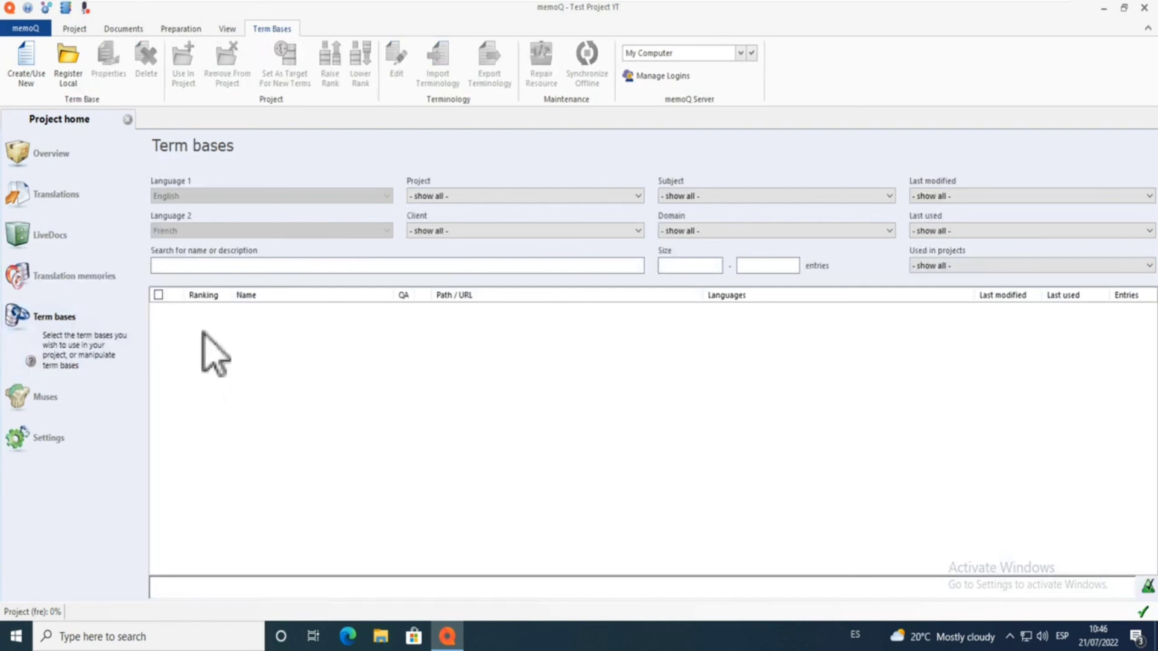
pyautogui.click(22, 60)
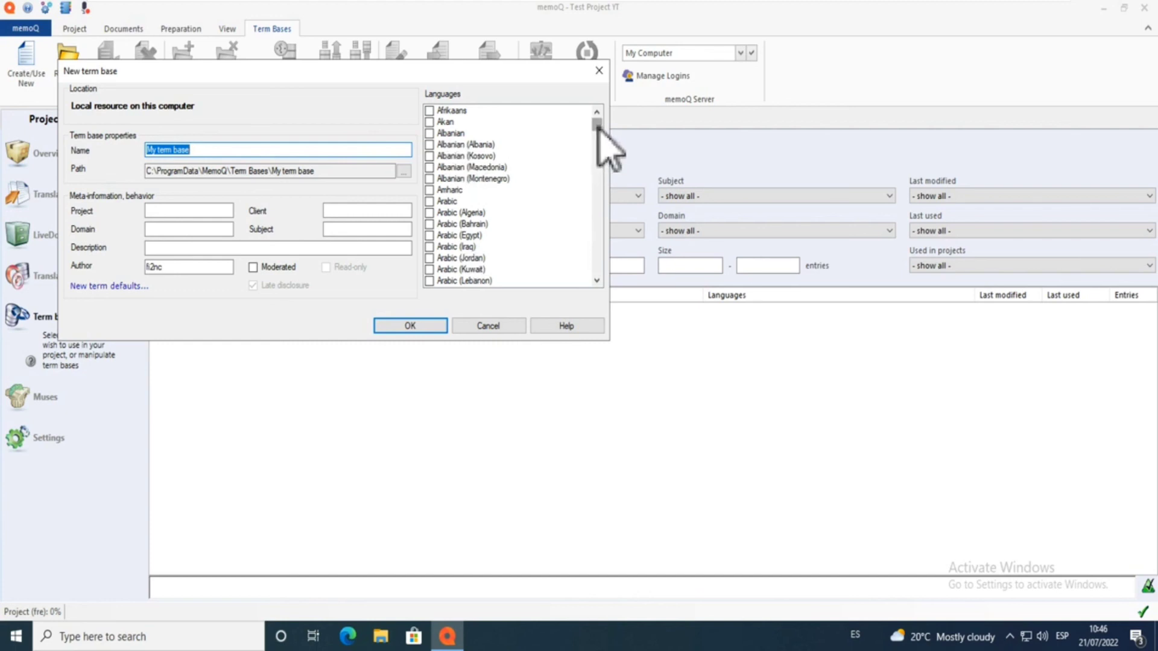
pyautogui.moveTo(599, 128); pyautogui.dragTo(600, 168)
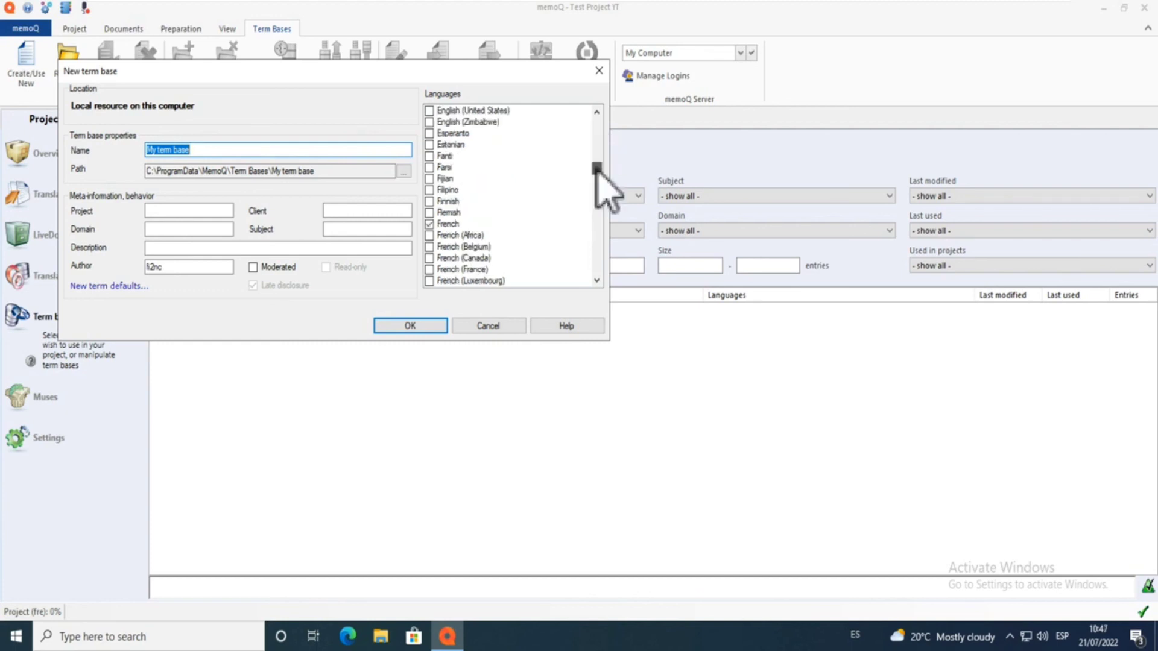
pyautogui.click(452, 225)
pyautogui.moveTo(597, 168); pyautogui.dragTo(598, 161)
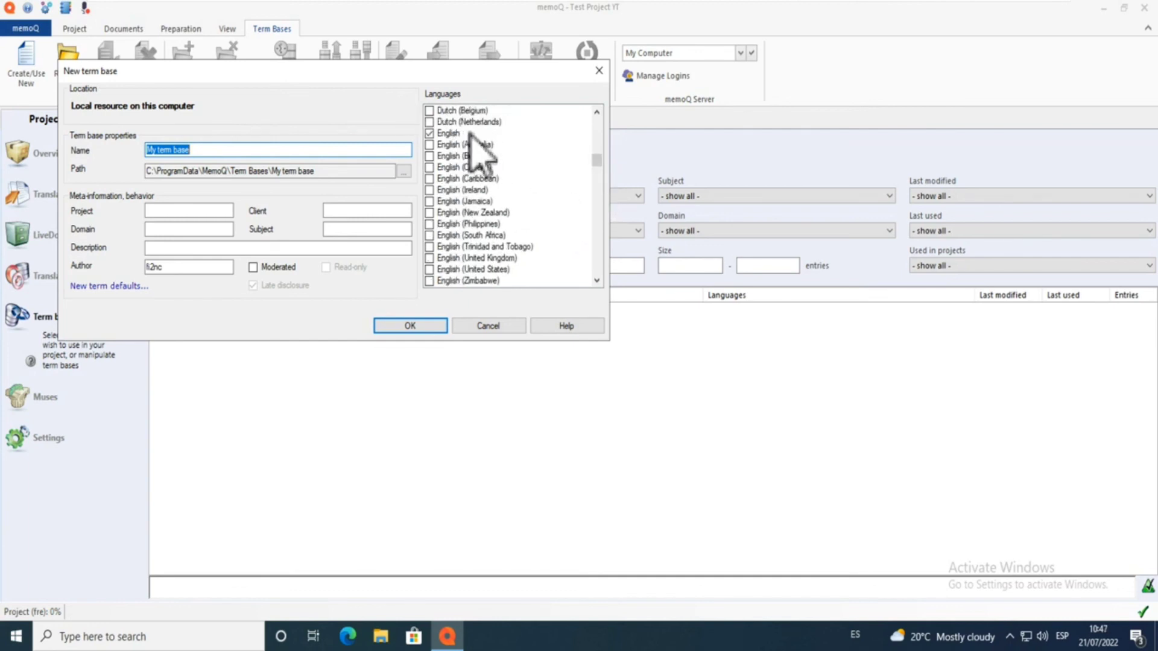
pyautogui.click(424, 324)
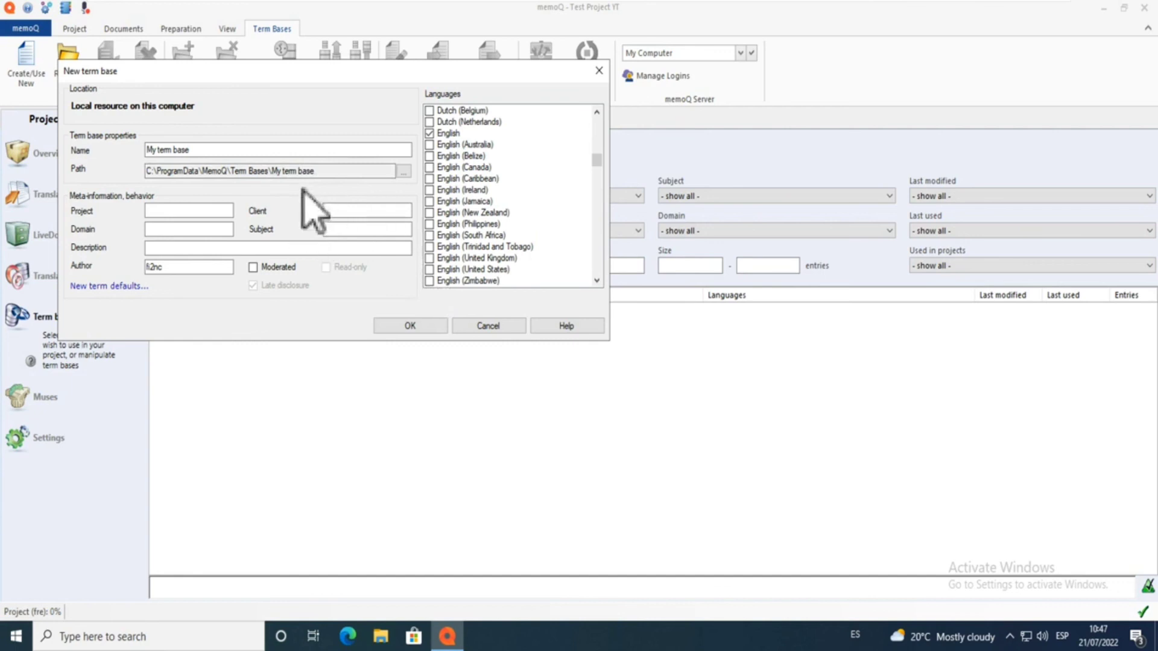
pyautogui.moveTo(207, 149); pyautogui.dragTo(108, 153)
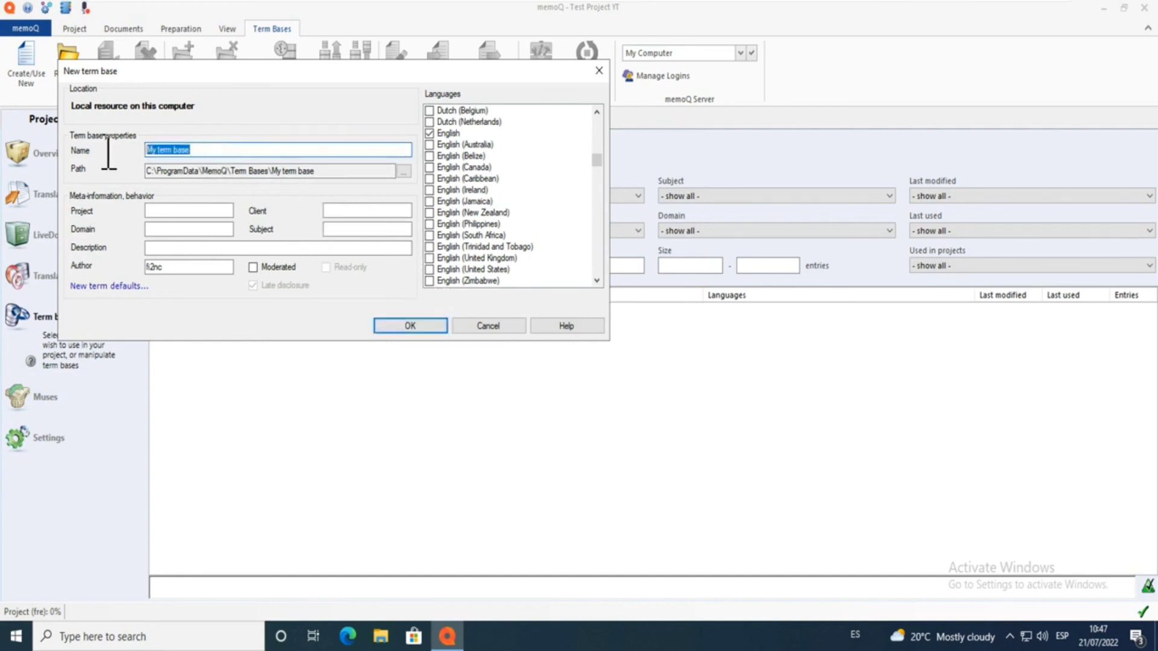
pyautogui.write('YT Project')
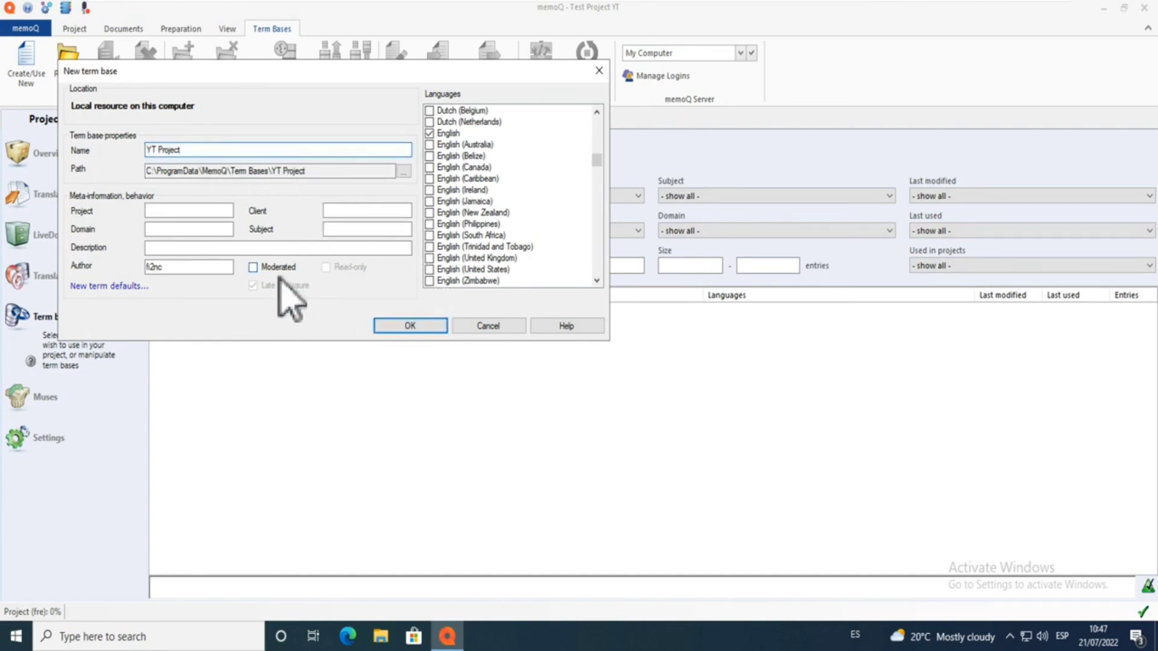
pyautogui.click(410, 327)
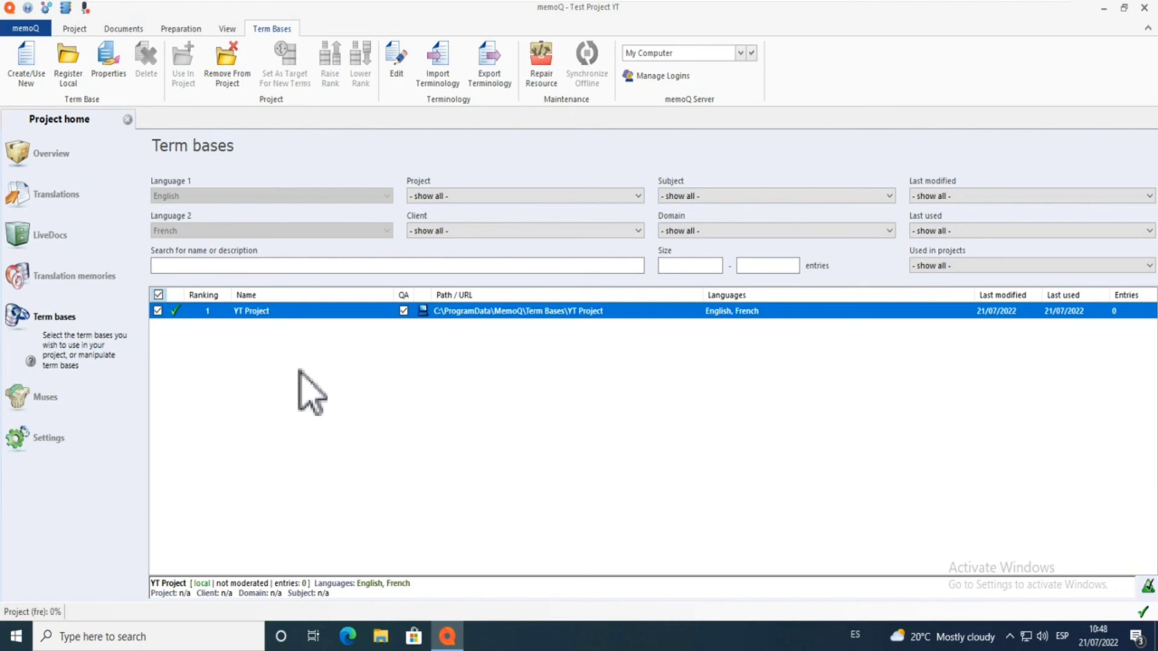
# - Return to the project's list of documents for translation
pyautogui.click(75, 212)
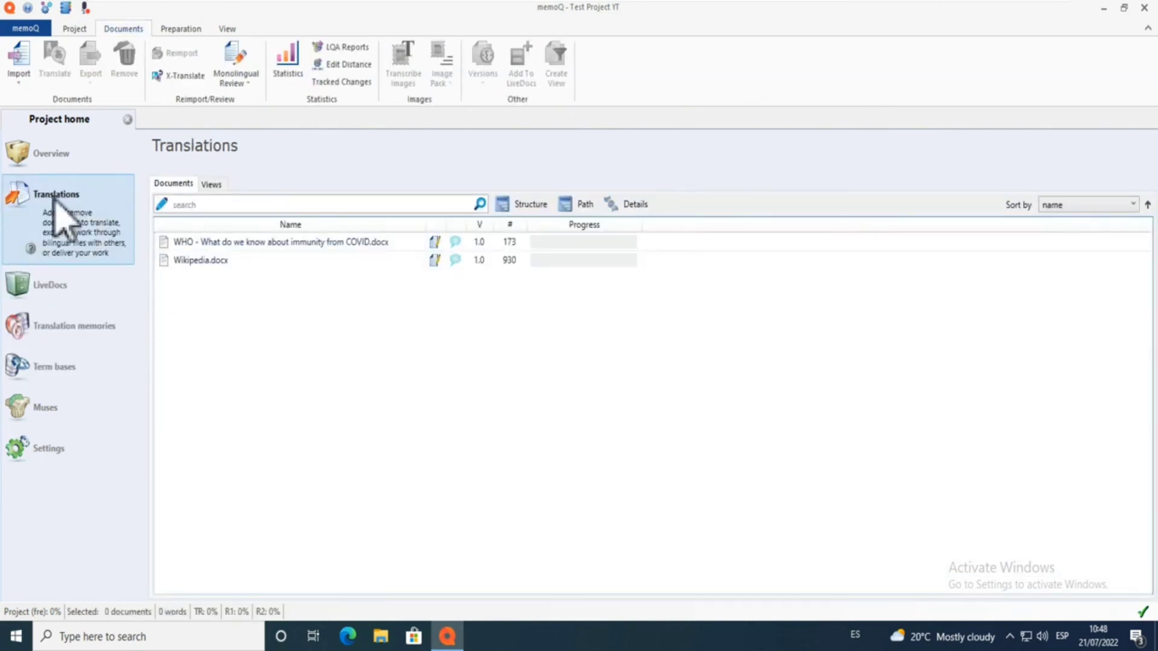